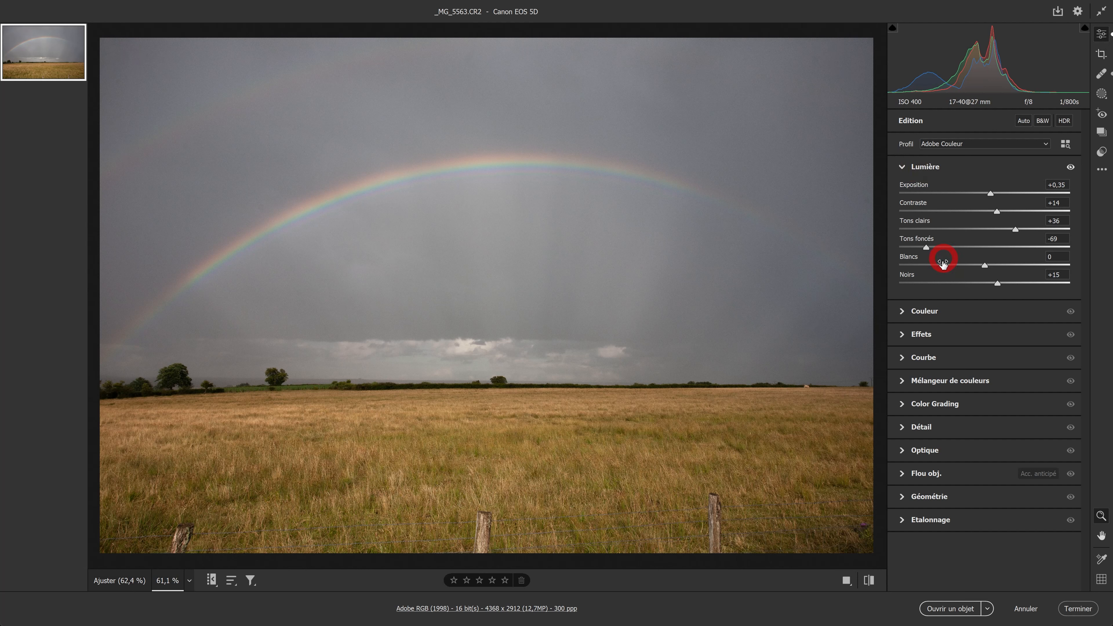
# Step: Review the Lumière and Couleur settings, and raise the Textures amount under Effets
pyautogui.click(903, 167)
pyautogui.click(905, 190)
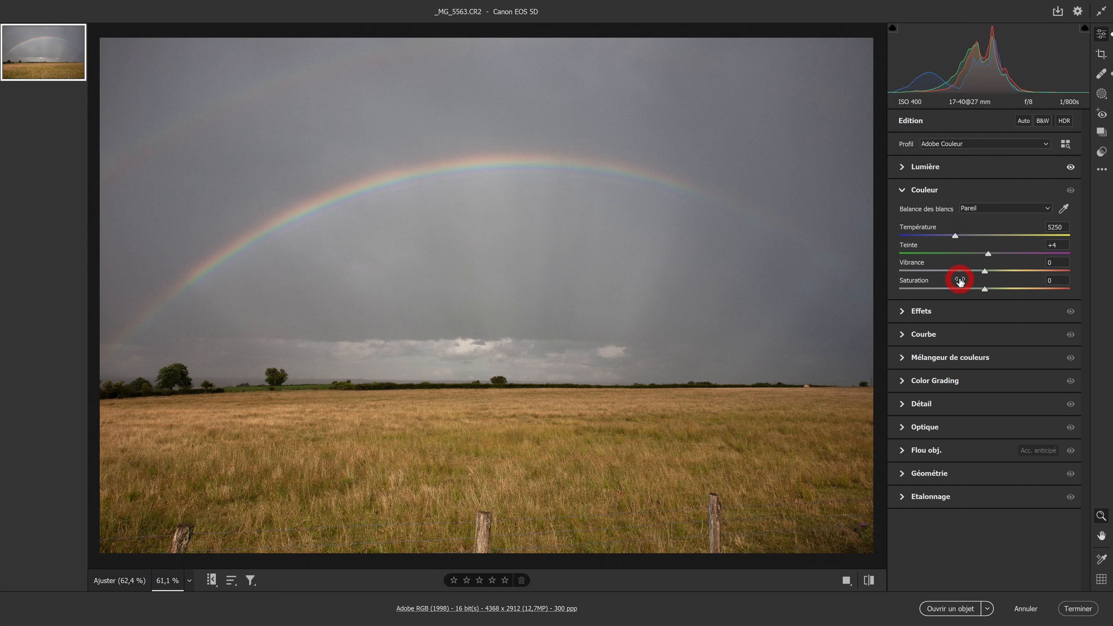
pyautogui.click(902, 191)
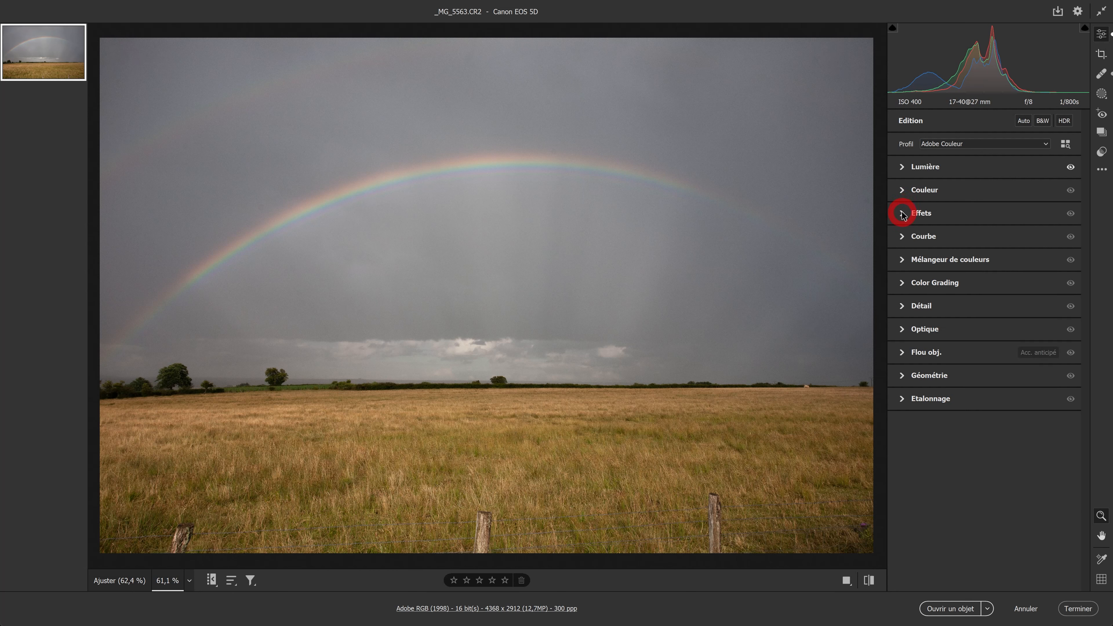
pyautogui.click(903, 213)
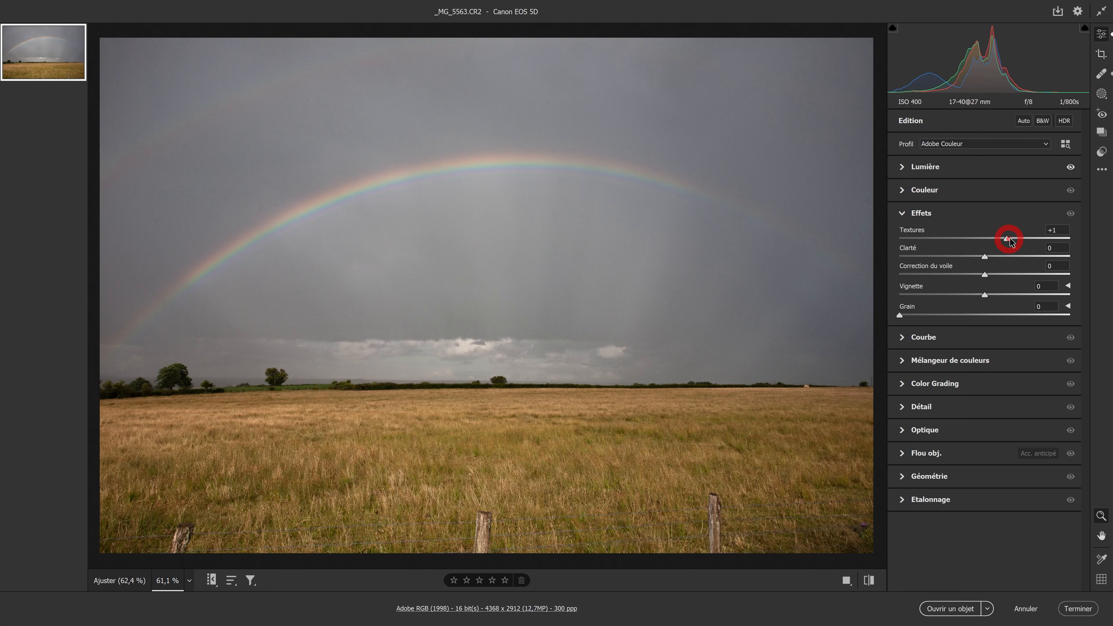
pyautogui.click(914, 214)
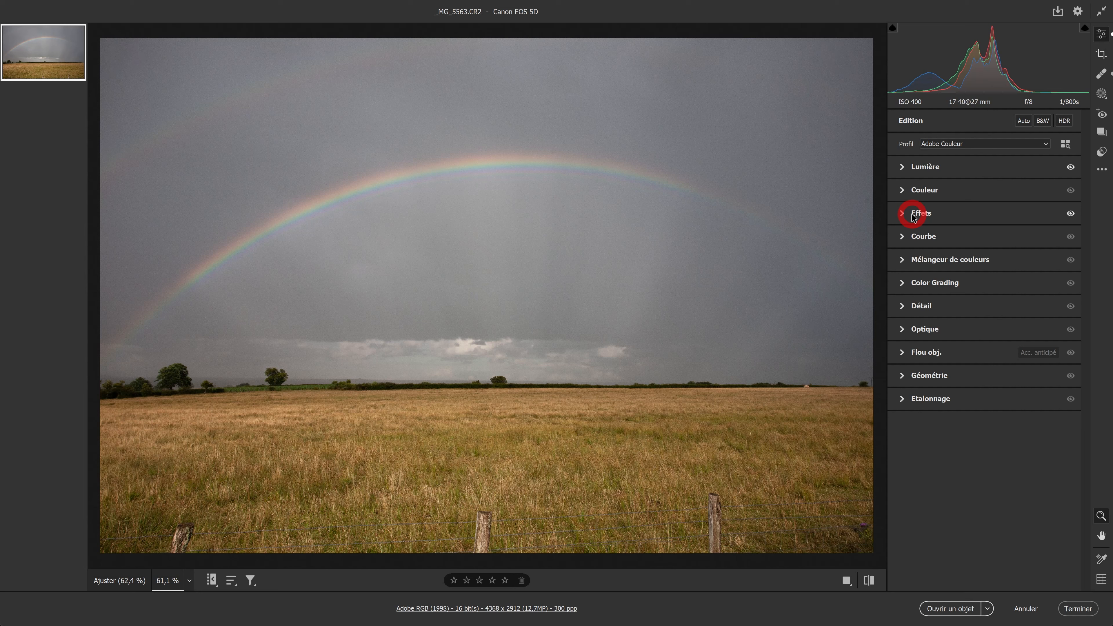
# Step: Try HDR editing mode on the photo and switch it back off
pyautogui.click(1063, 122)
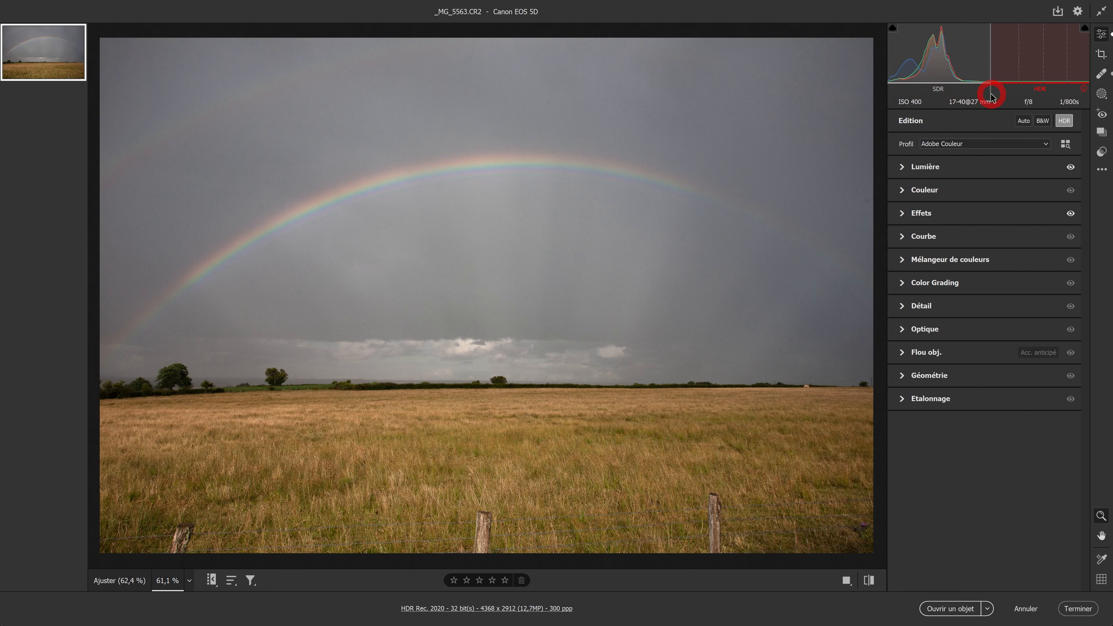
pyautogui.click(1062, 121)
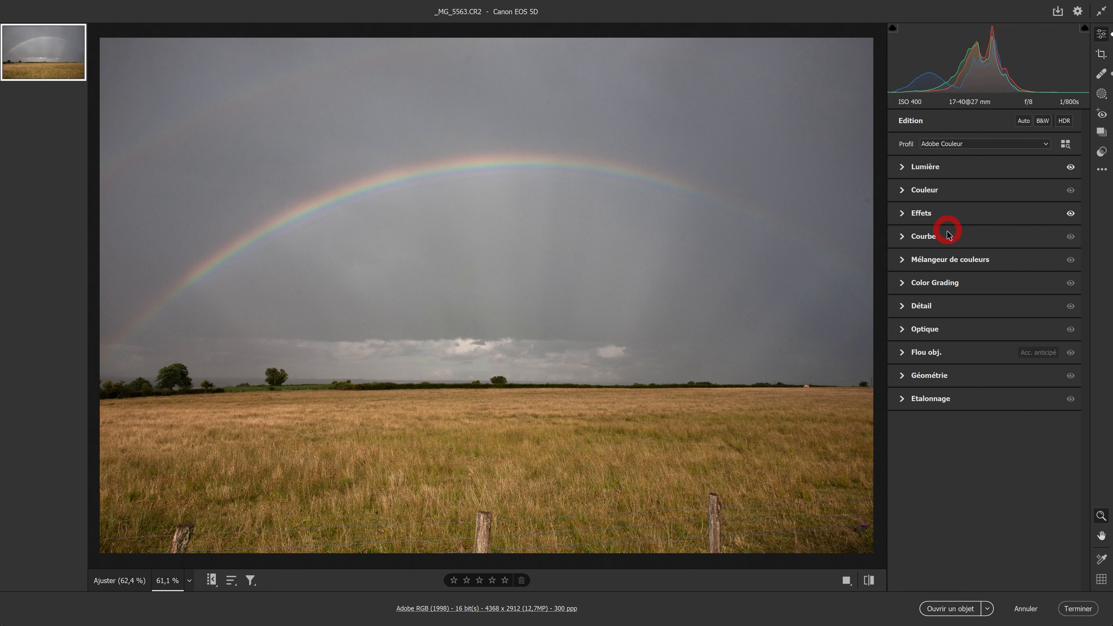
# Step: Sample the golden grass of the field as a point colour (Couleur du point) in the Mélangeur de couleurs
pyautogui.click(901, 260)
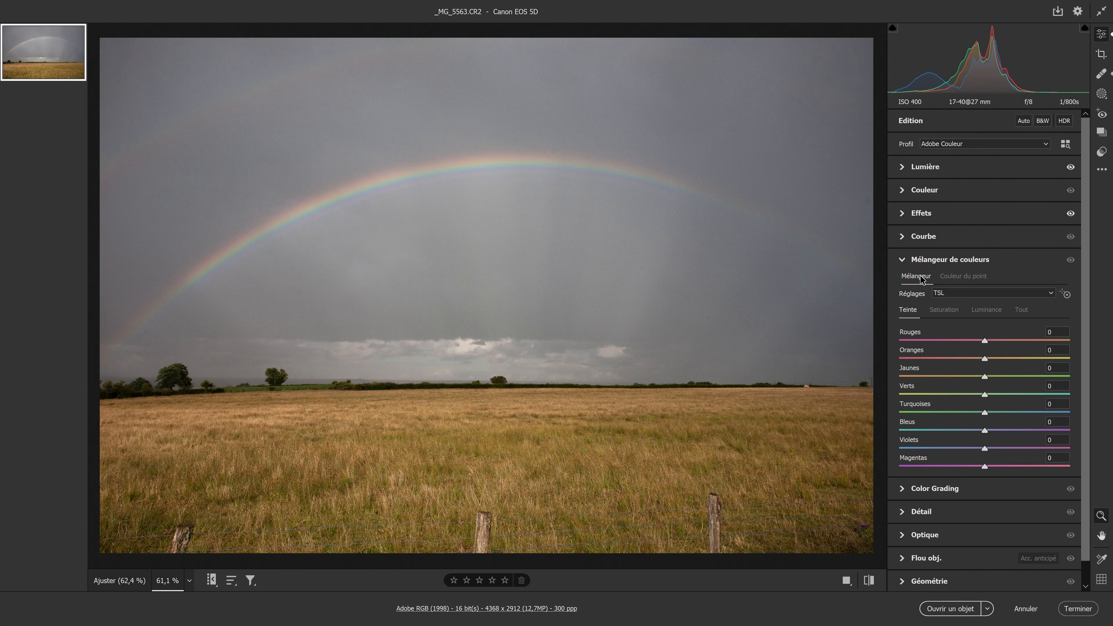
pyautogui.click(958, 278)
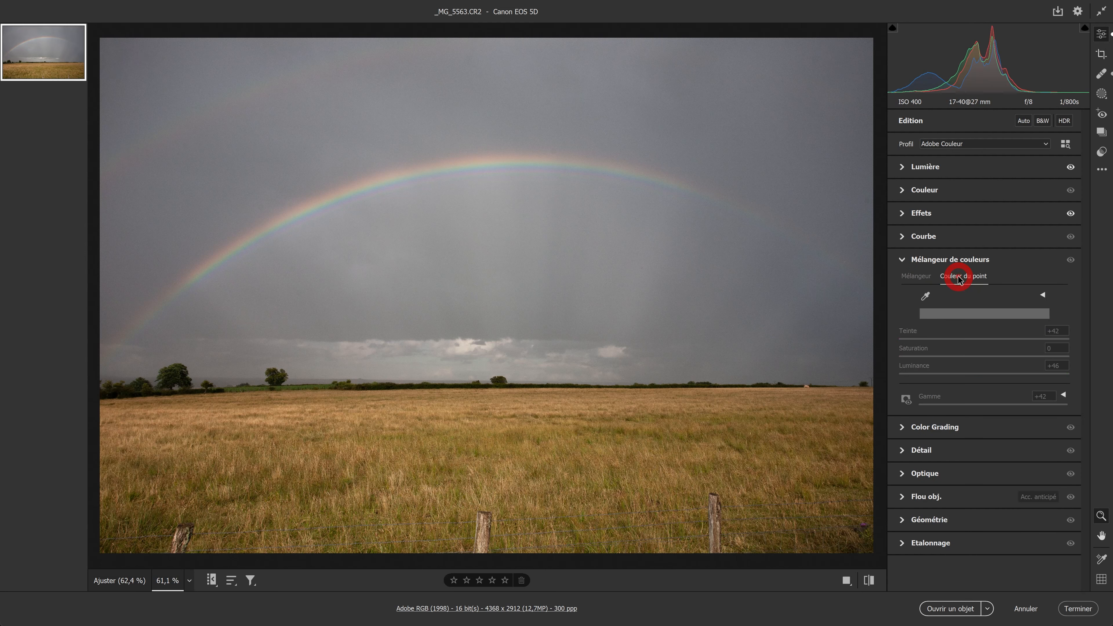
pyautogui.click(926, 298)
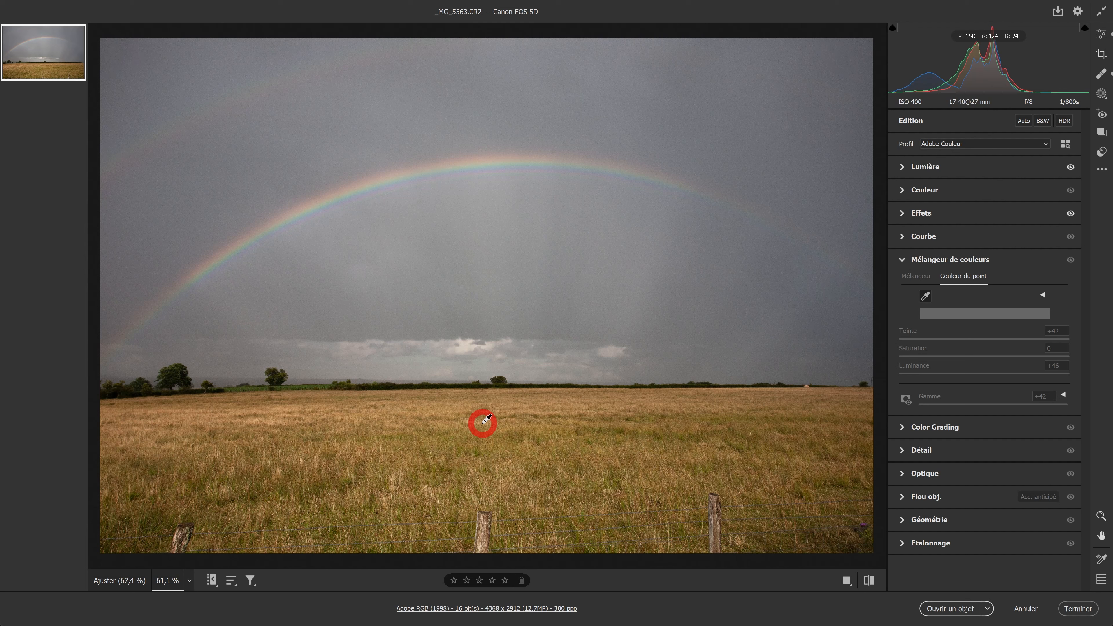
pyautogui.click(491, 438)
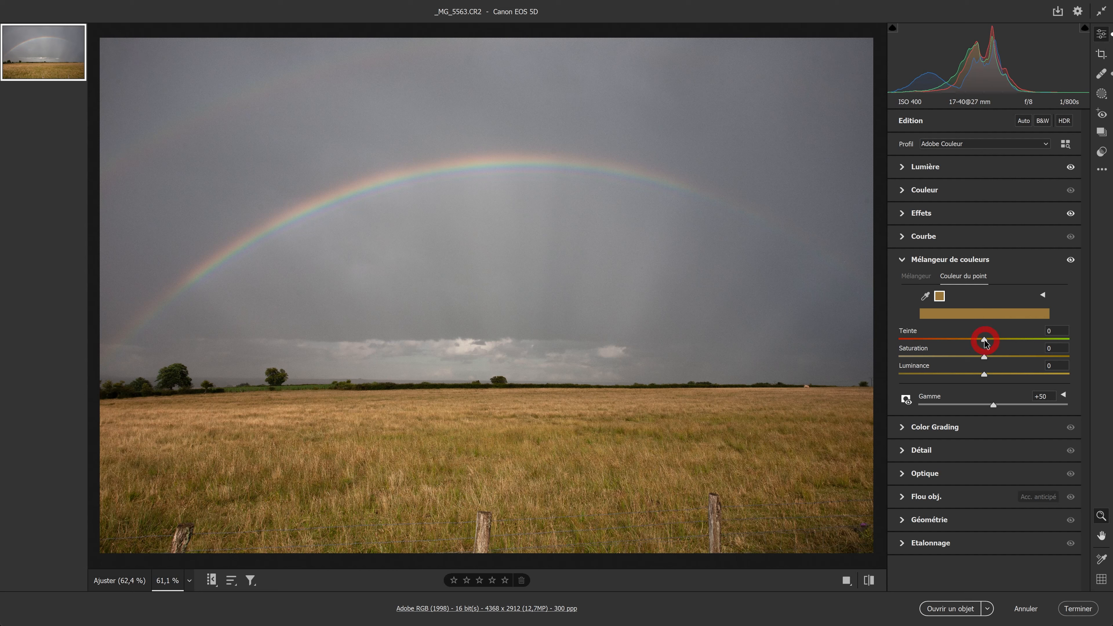
# Step: Set the grass sample's Teinte to +100 and compare its original and modified colour swatches
pyautogui.moveTo(984, 342); pyautogui.dragTo(1074, 342)
pyautogui.click(973, 318)
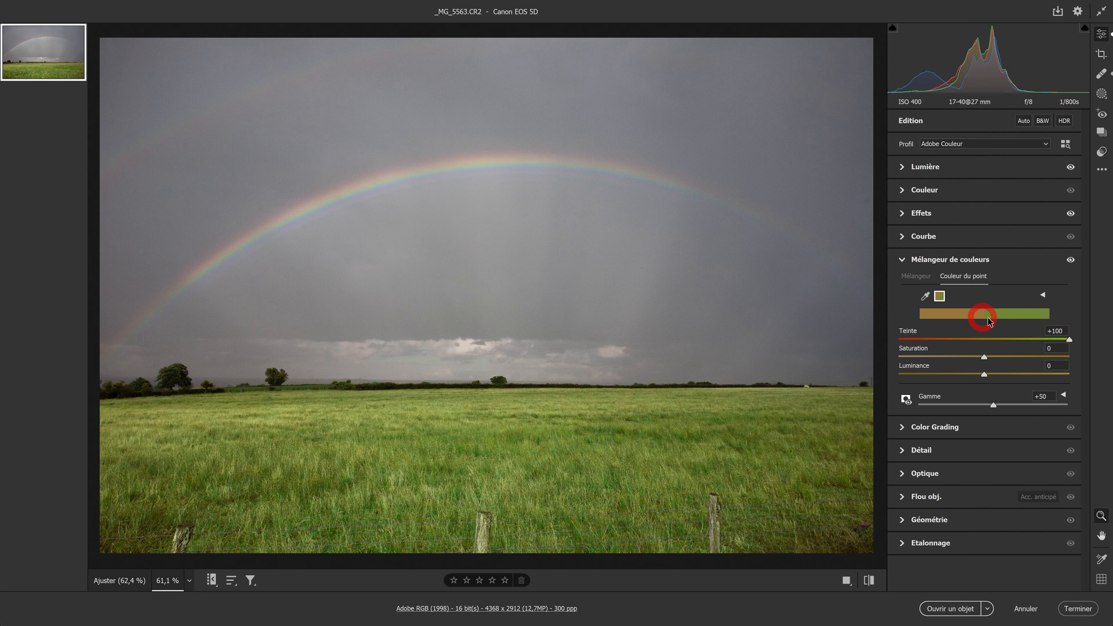
pyautogui.moveTo(988, 322)
pyautogui.mouseDown()
pyautogui.moveTo(1023, 323)
pyautogui.moveTo(1007, 317)
pyautogui.mouseUp()
pyautogui.click(939, 297)
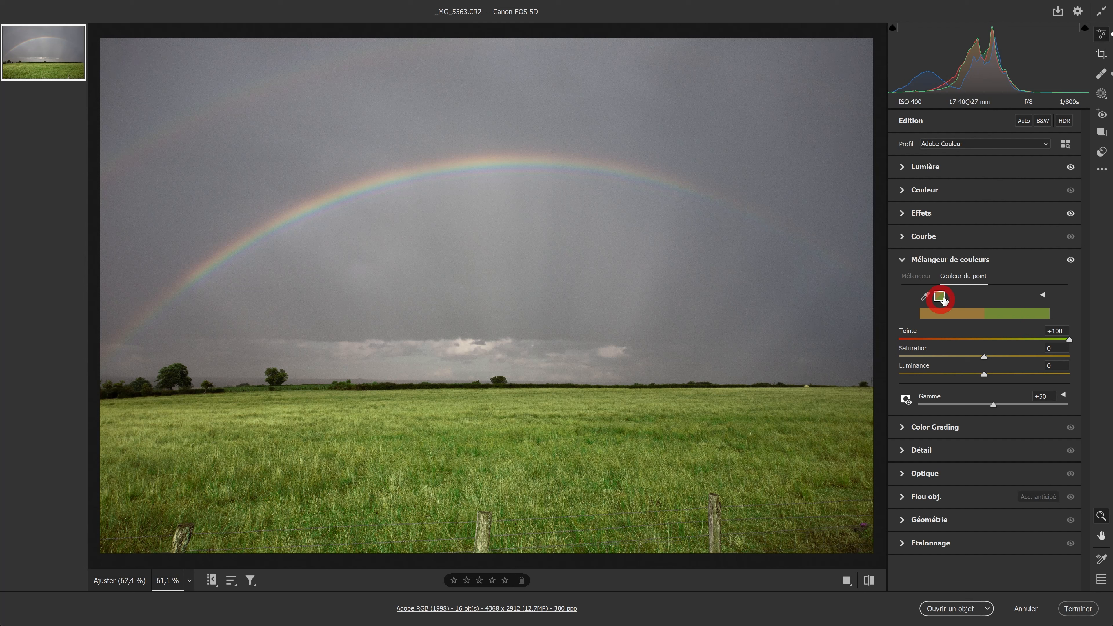
# Step: Set the grass sample's Teinte to -21, Saturation to +56 and Luminance to +2
pyautogui.click(1070, 341)
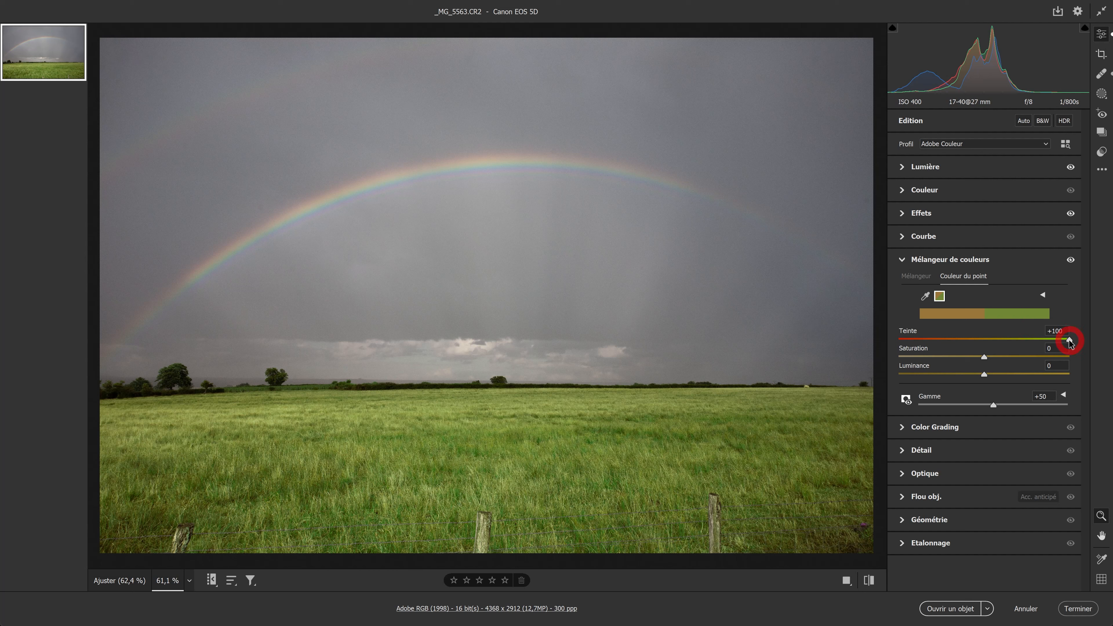
pyautogui.moveTo(1067, 342); pyautogui.dragTo(1032, 355)
pyautogui.moveTo(984, 374)
pyautogui.mouseDown()
pyautogui.moveTo(936, 376)
pyautogui.moveTo(1076, 378)
pyautogui.moveTo(989, 382)
pyautogui.mouseUp()
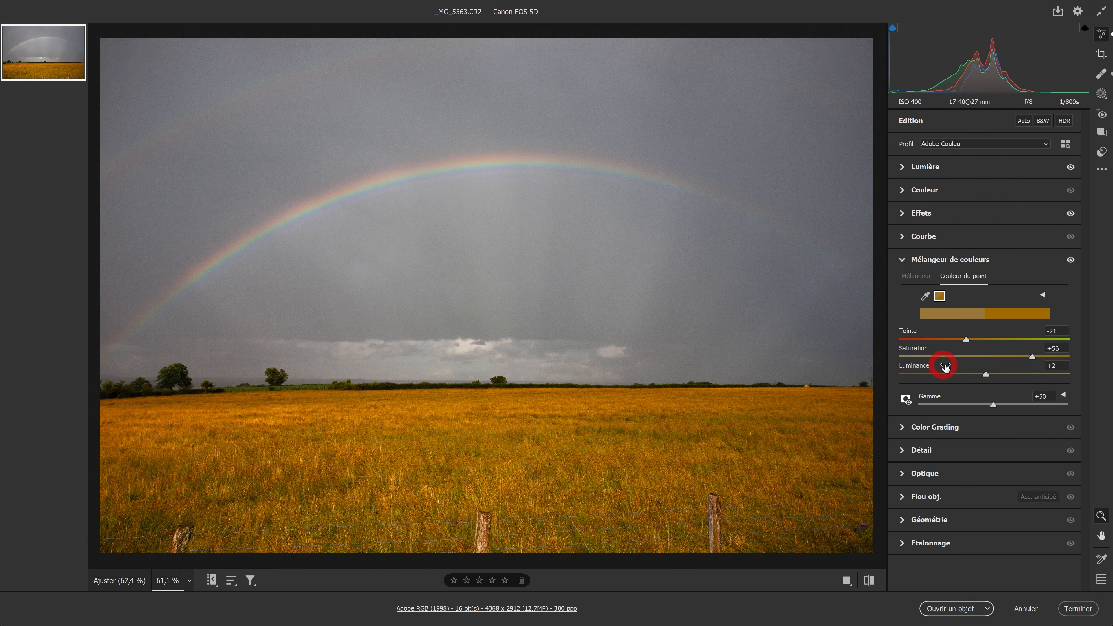
# Step: Expand the point colour's colour field and shift the sample in it to Teinte +51 and Saturation -2
pyautogui.click(1044, 297)
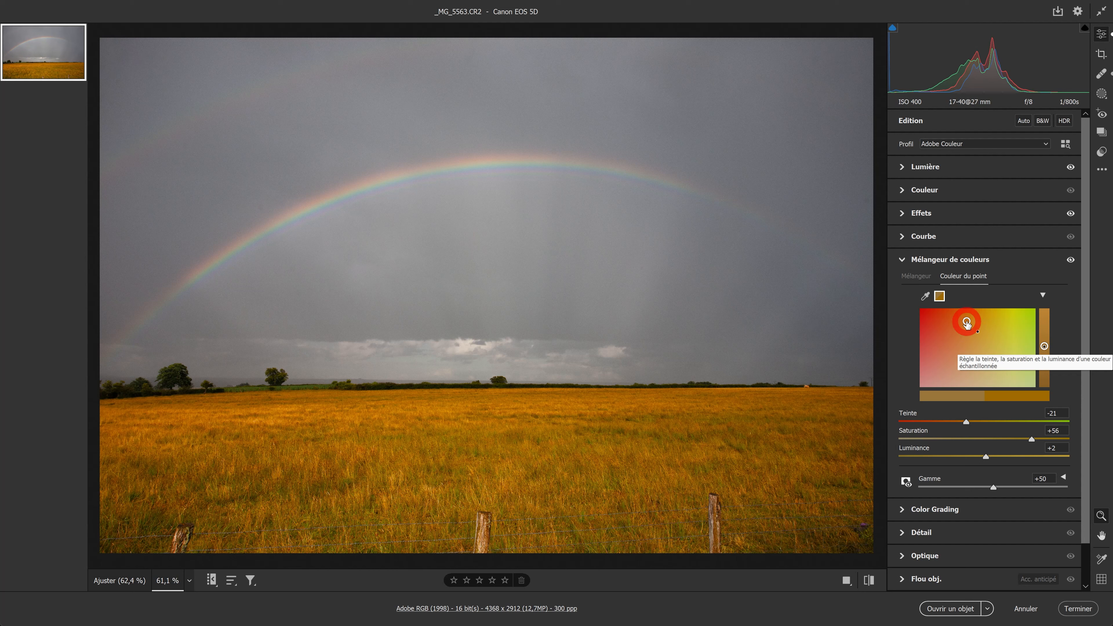
pyautogui.moveTo(967, 324)
pyautogui.mouseDown()
pyautogui.moveTo(933, 324)
pyautogui.moveTo(1013, 325)
pyautogui.moveTo(971, 328)
pyautogui.moveTo(969, 318)
pyautogui.moveTo(974, 382)
pyautogui.moveTo(964, 317)
pyautogui.mouseUp()
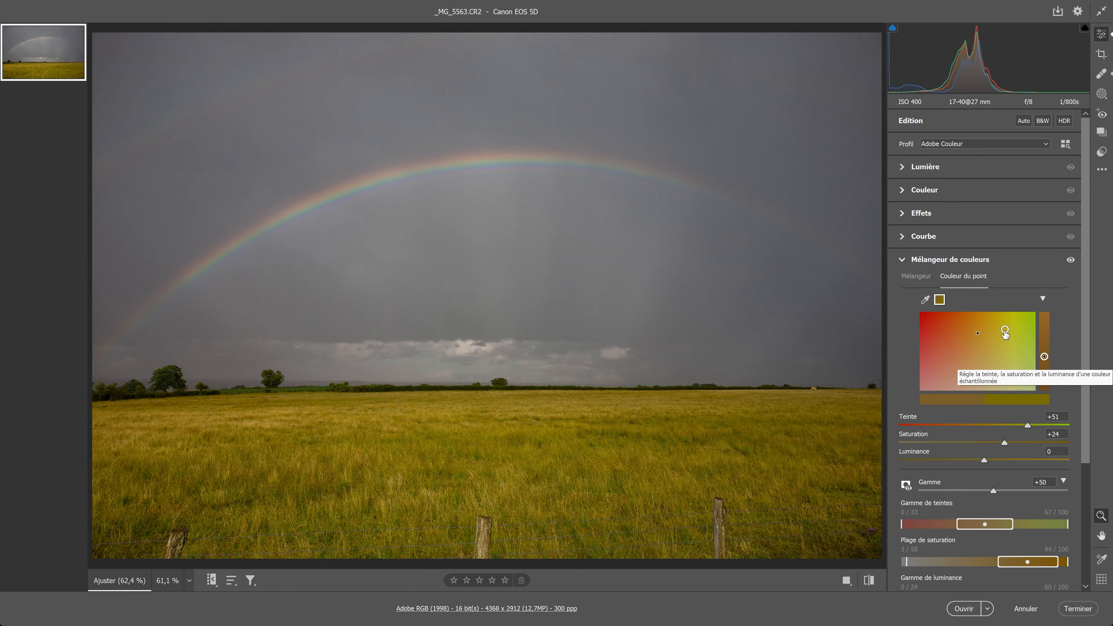
pyautogui.moveTo(1006, 333)
pyautogui.mouseDown()
pyautogui.moveTo(1006, 373)
pyautogui.moveTo(1005, 319)
pyautogui.moveTo(1003, 369)
pyautogui.moveTo(1004, 339)
pyautogui.mouseUp()
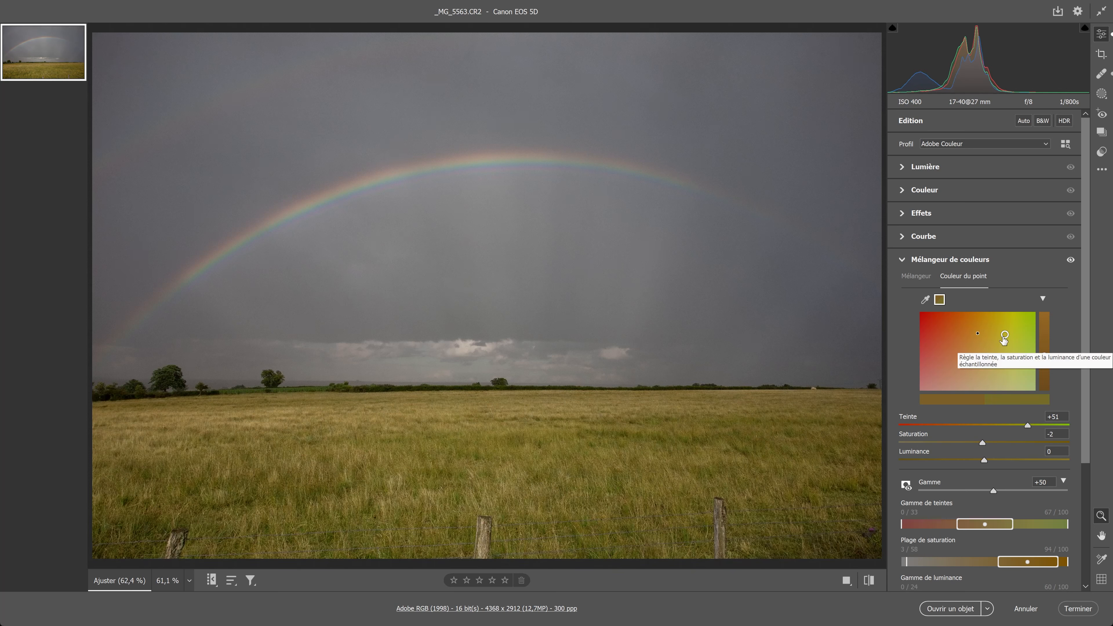
# Step: Fine-tune the sample in the colour field with constrained moves to Teinte +50, and darken its luminance
pyautogui.press('ctrl')
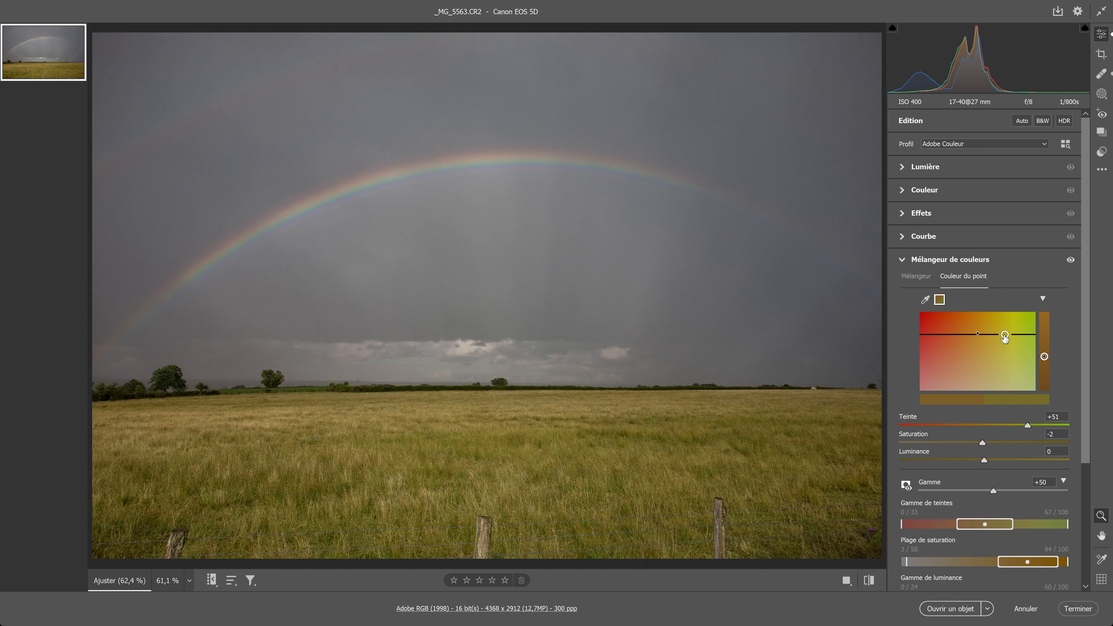
pyautogui.moveTo(1005, 338)
pyautogui.mouseDown()
pyautogui.moveTo(942, 338)
pyautogui.moveTo(1016, 339)
pyautogui.moveTo(1004, 342)
pyautogui.mouseUp()
pyautogui.press('alt')
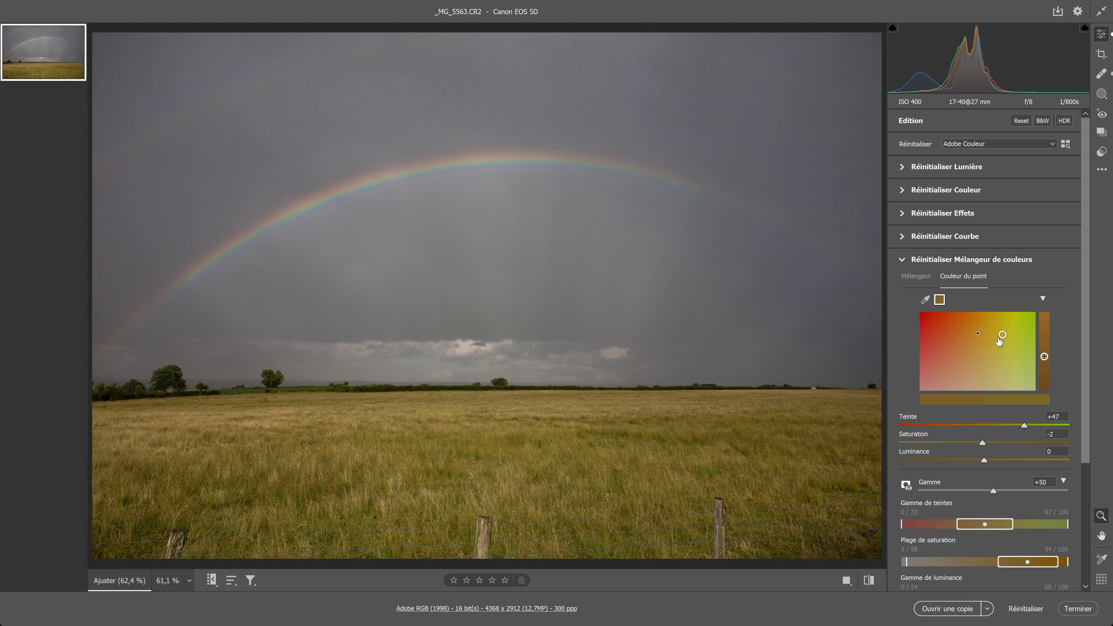
pyautogui.moveTo(1002, 342); pyautogui.dragTo(1004, 334)
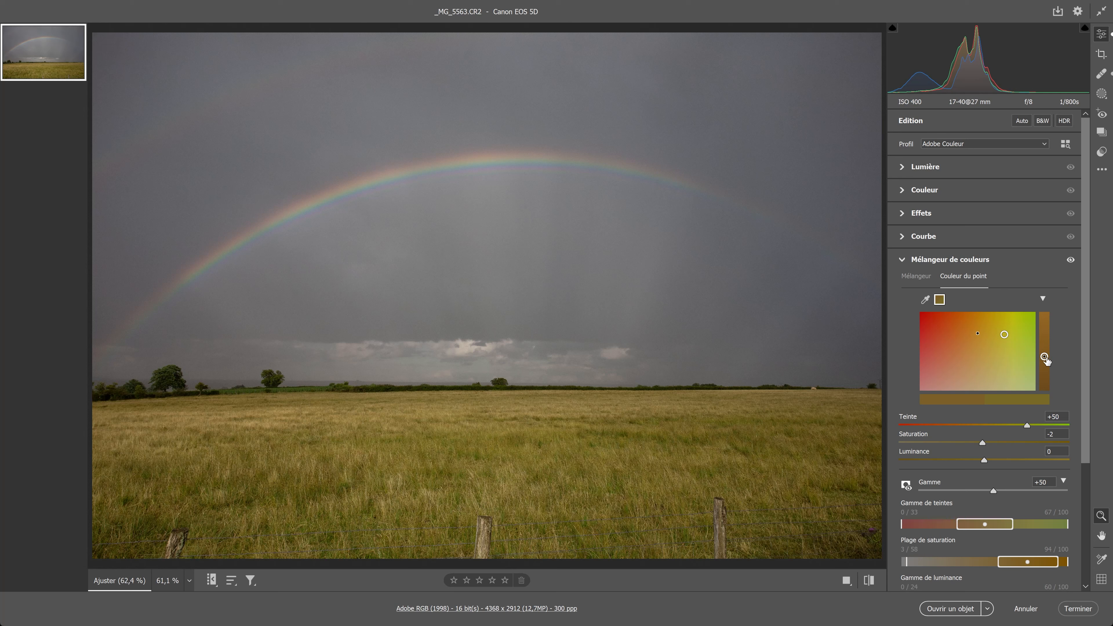
pyautogui.moveTo(1044, 356)
pyautogui.mouseDown()
pyautogui.moveTo(1046, 333)
pyautogui.moveTo(1044, 367)
pyautogui.mouseUp()
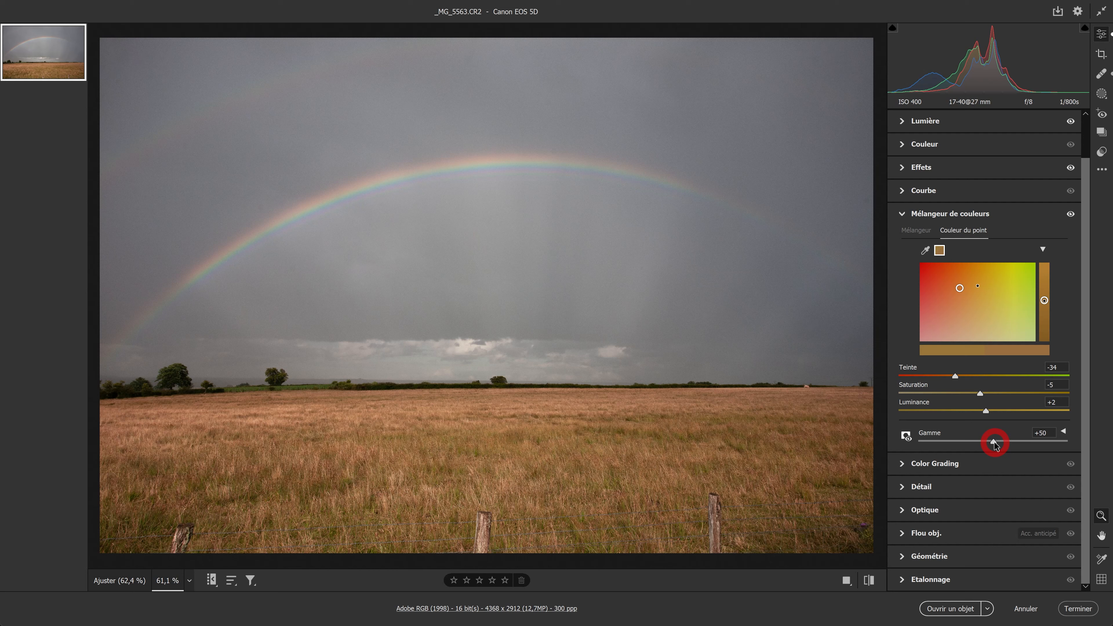
# Step: Test the sample's Gamme at 0 and +100, set it to +51, and expand its detailed hue, saturation and luminance ranges
pyautogui.moveTo(993, 443); pyautogui.dragTo(896, 451)
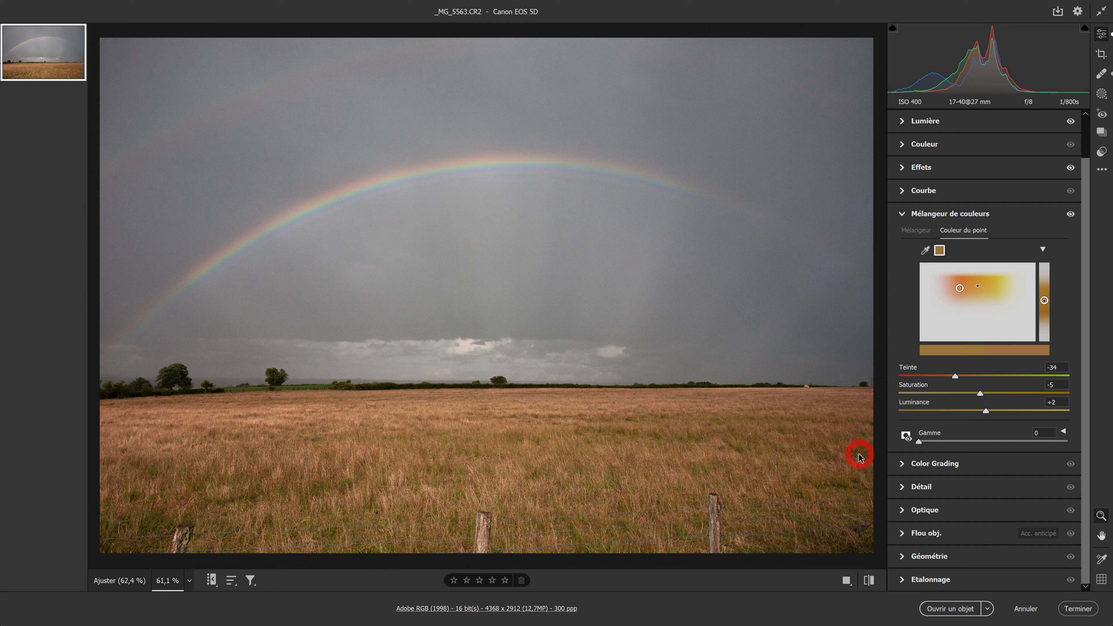
pyautogui.moveTo(918, 442); pyautogui.dragTo(1099, 446)
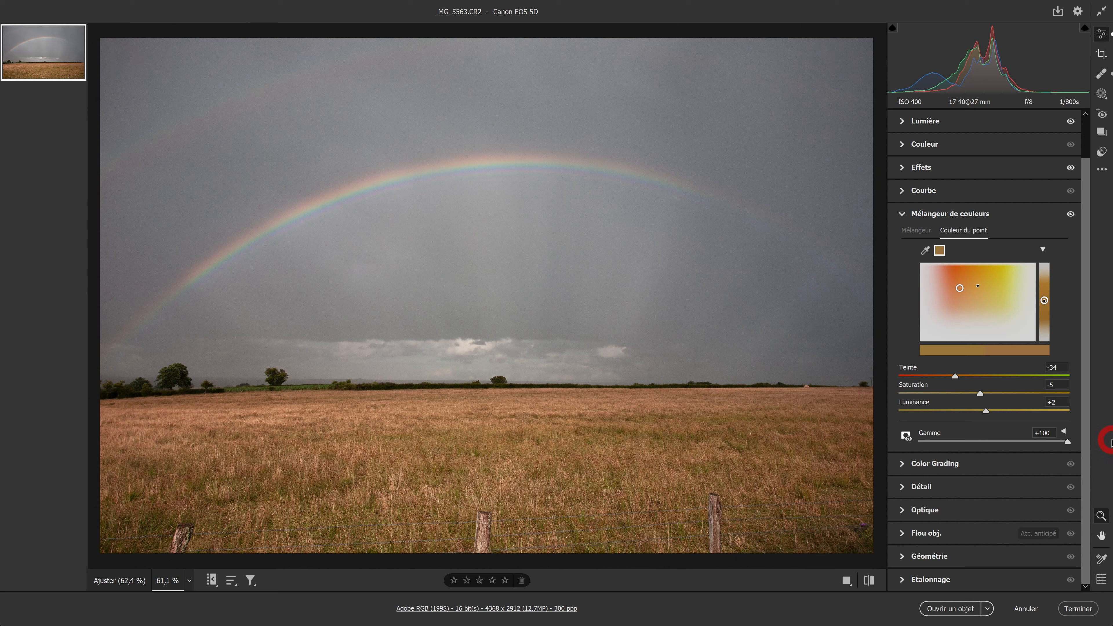
pyautogui.click(1065, 433)
pyautogui.click(1065, 433)
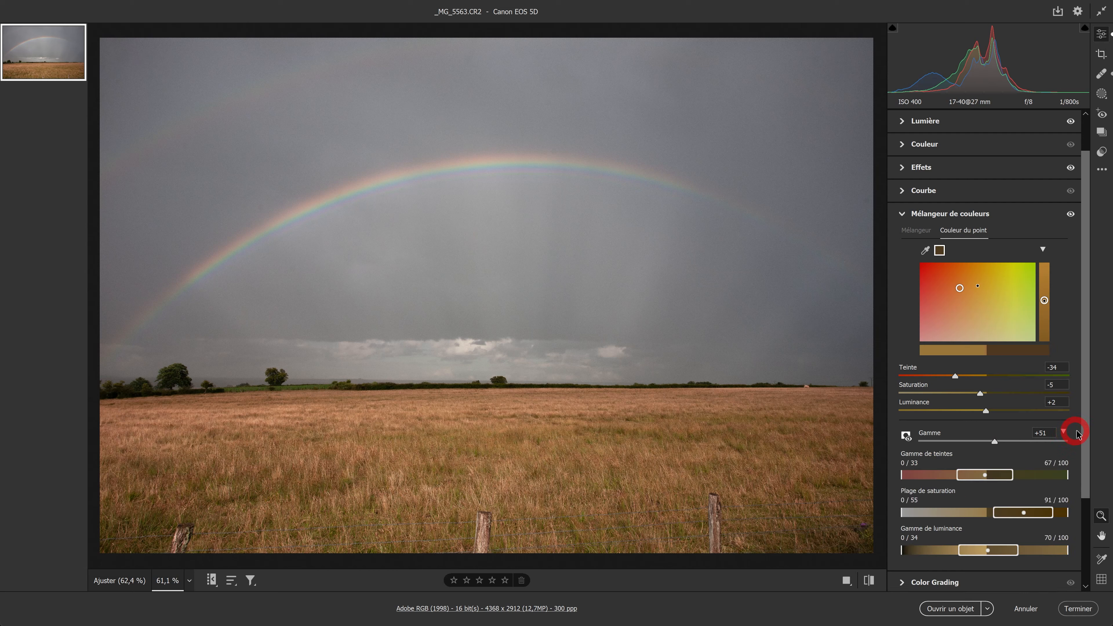
pyautogui.moveTo(1085, 433); pyautogui.dragTo(1089, 472)
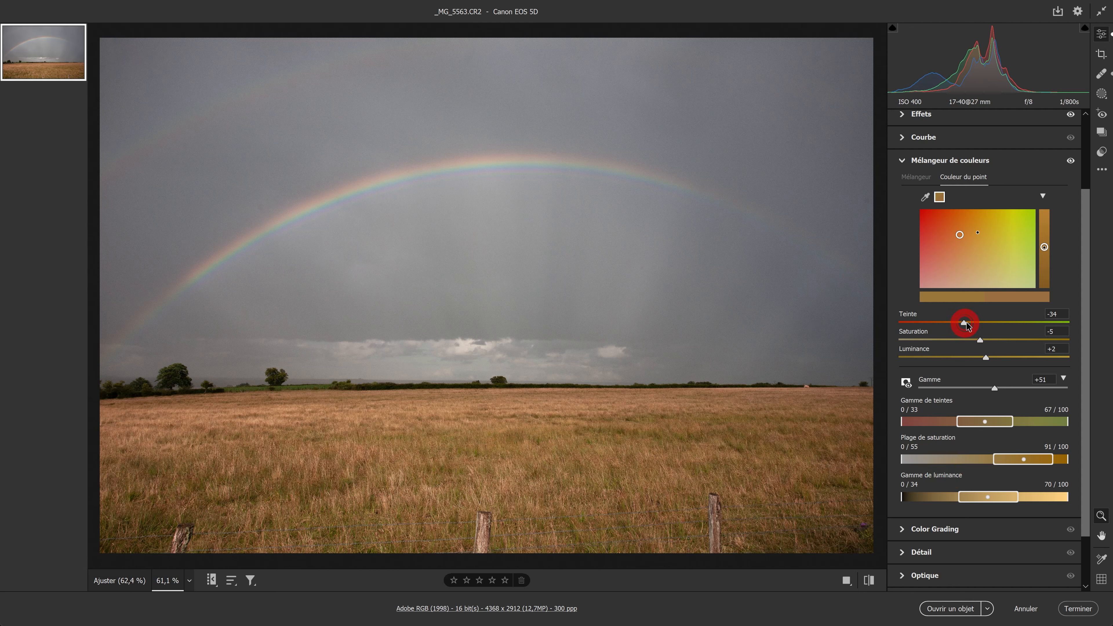
# Step: Set the grass sample's Teinte to +73 and Saturation to +61, and compare the photo with the colour mixer off and on
pyautogui.moveTo(967, 323); pyautogui.dragTo(1036, 340)
pyautogui.click(1070, 161)
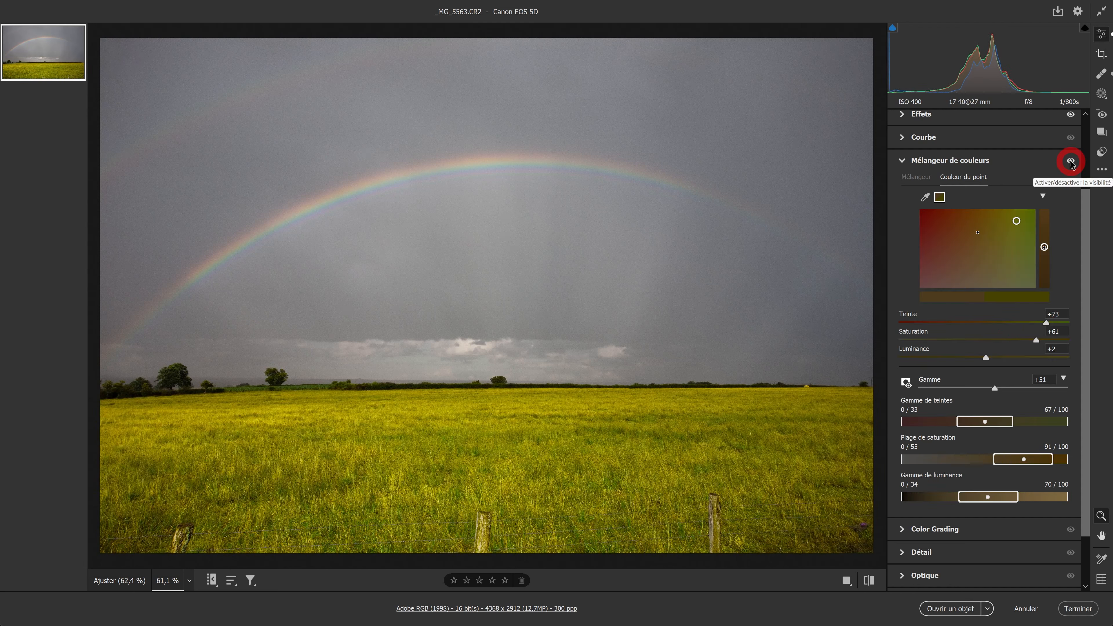
pyautogui.click(1070, 161)
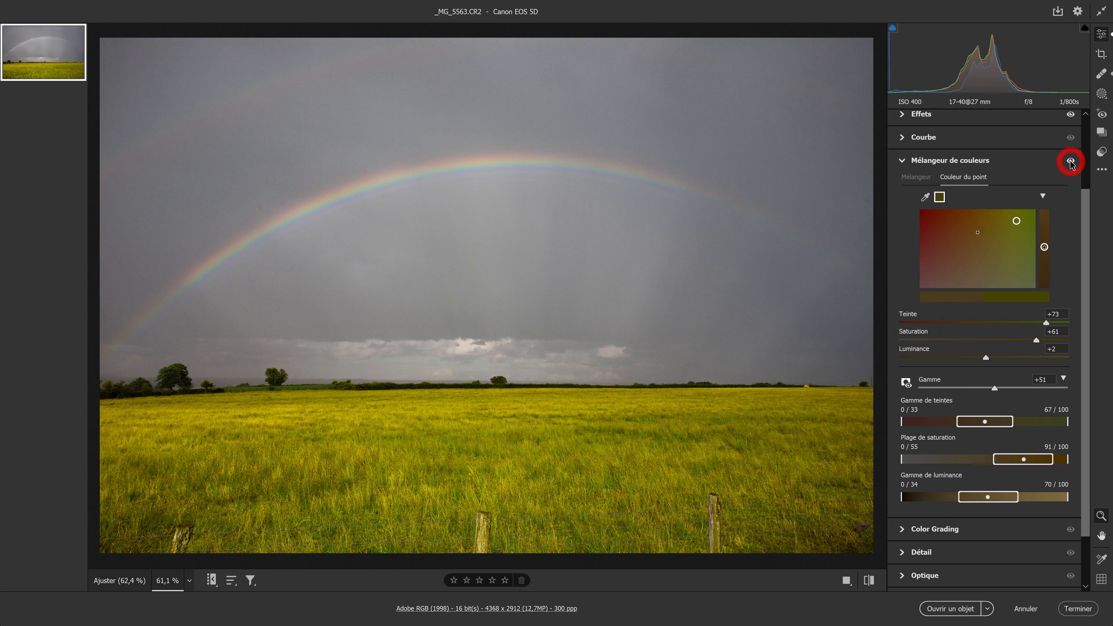
pyautogui.click(1071, 161)
pyautogui.click(1071, 161)
pyautogui.click(985, 357)
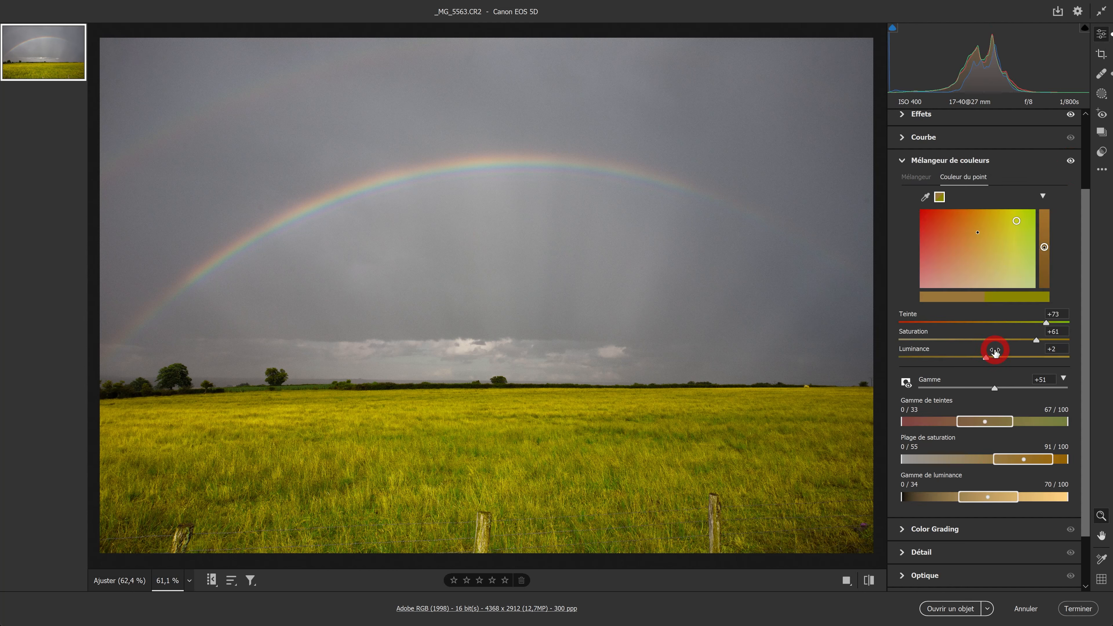
# Step: Visualize the colours affected by the grass sample and reduce its Gamme to 0
pyautogui.click(906, 383)
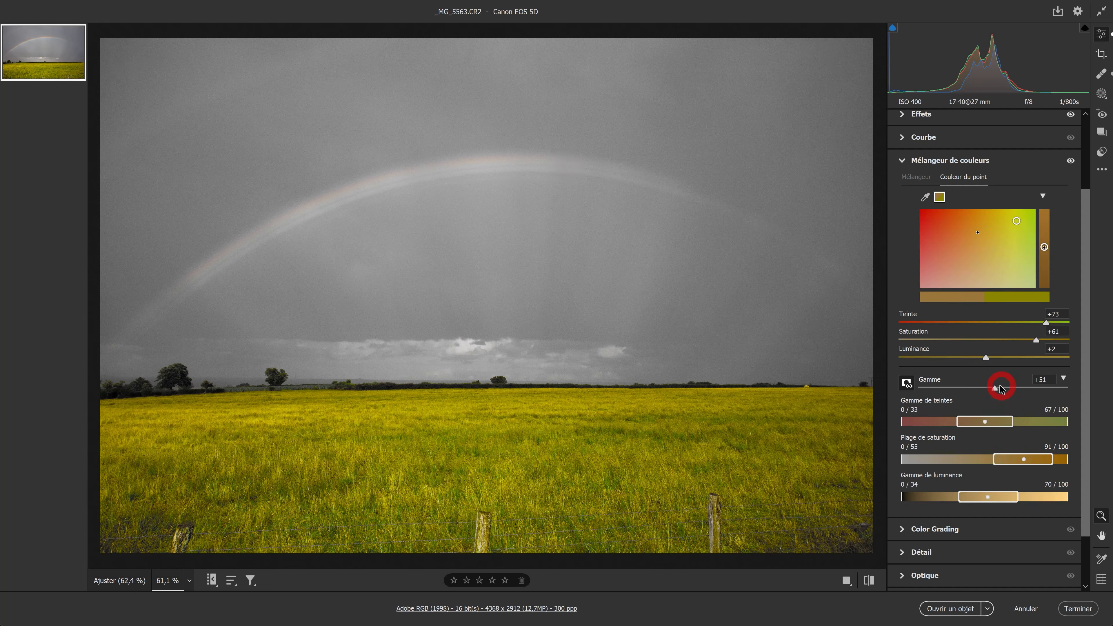
pyautogui.moveTo(995, 389); pyautogui.dragTo(917, 389)
pyautogui.click(906, 383)
pyautogui.click(906, 384)
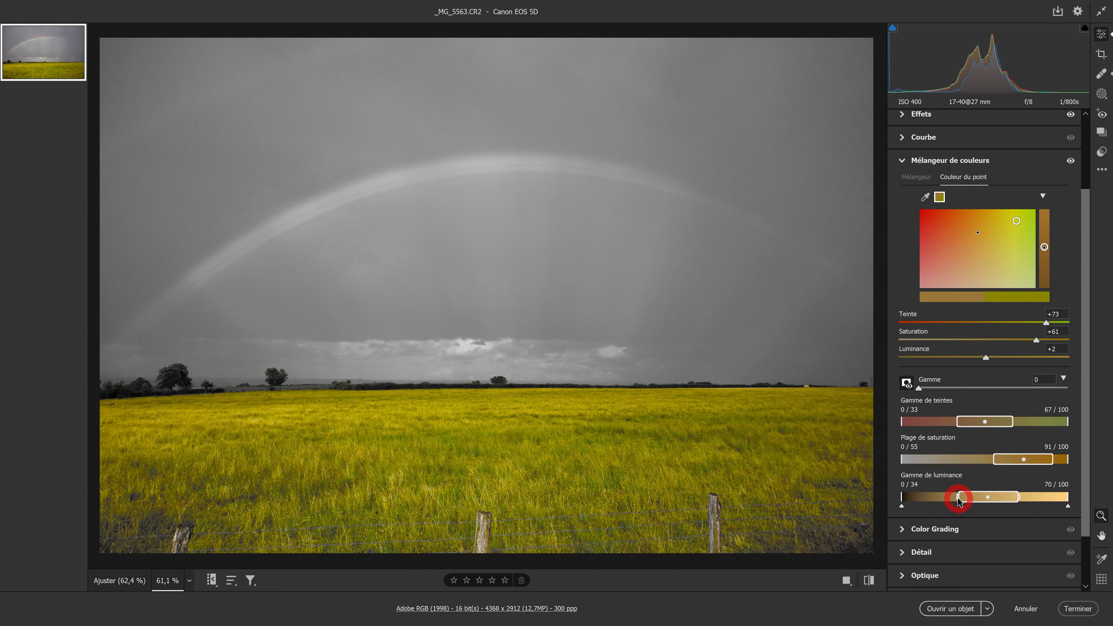
# Step: Adjust the sample's Gamme de luminance to 0/11 and 63/100, and the upper Plage de saturation limit to 88/100
pyautogui.moveTo(958, 497)
pyautogui.mouseDown()
pyautogui.moveTo(910, 498)
pyautogui.moveTo(980, 497)
pyautogui.mouseUp()
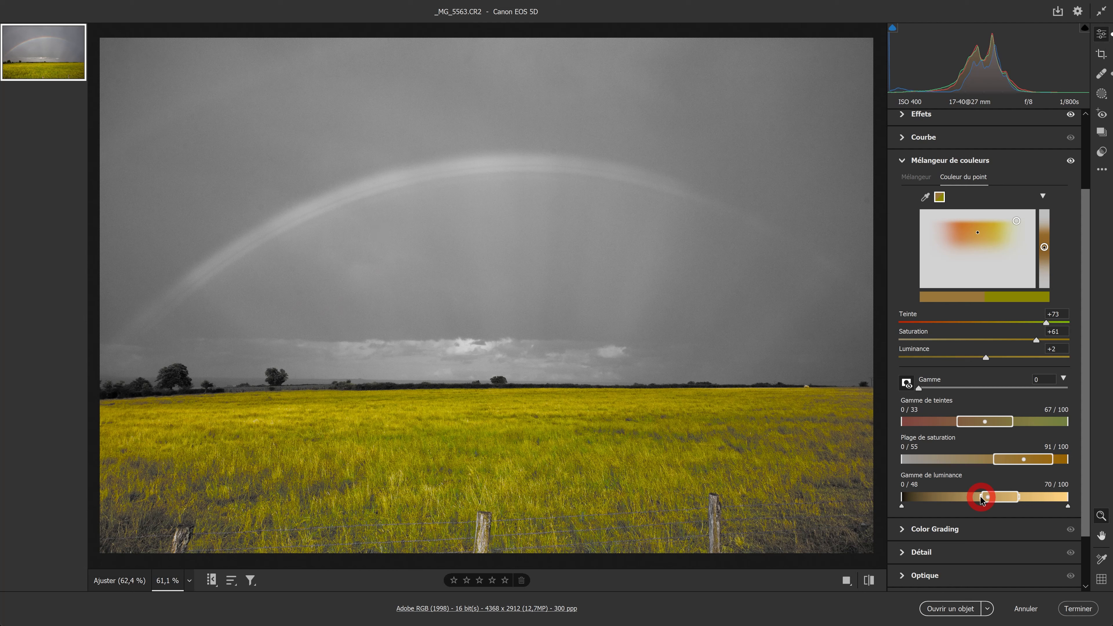
pyautogui.moveTo(980, 500); pyautogui.dragTo(899, 500)
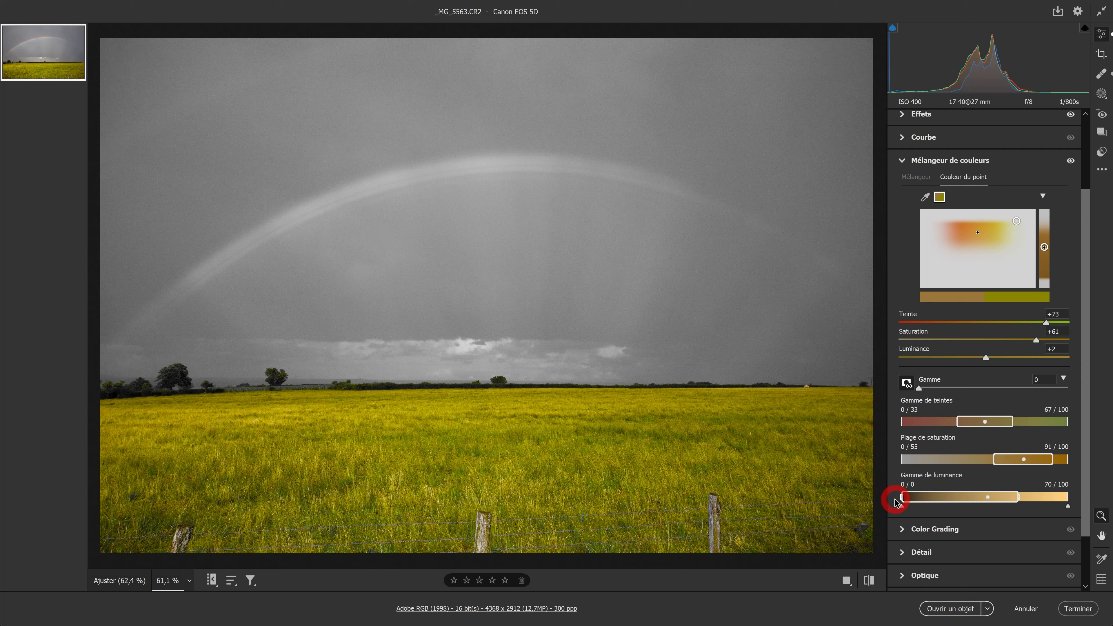
pyautogui.moveTo(894, 500); pyautogui.dragTo(948, 498)
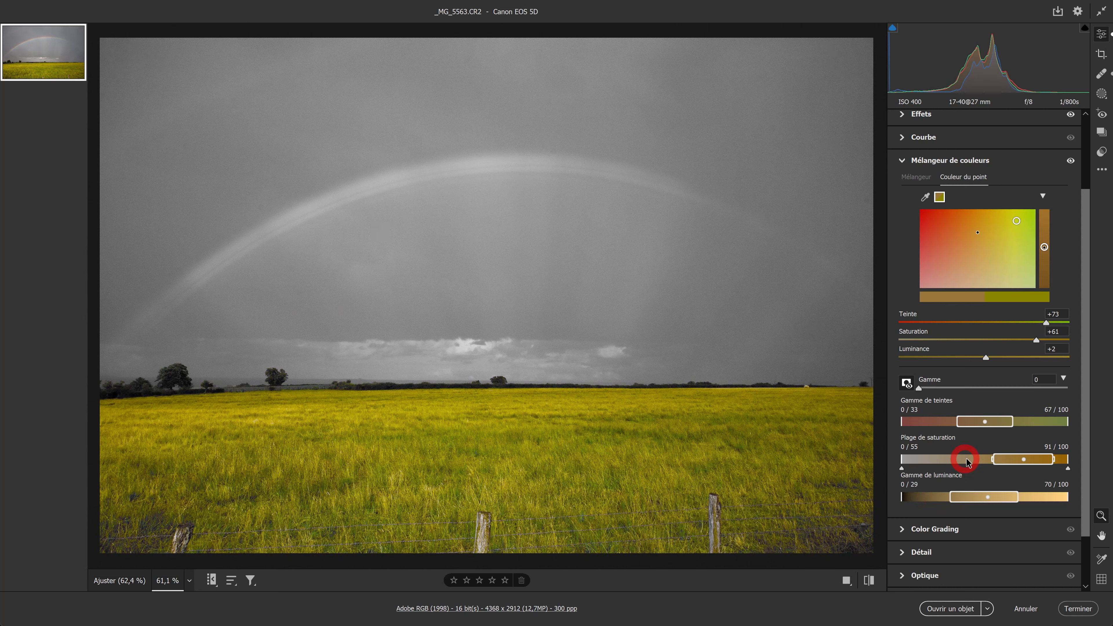
pyautogui.click(901, 508)
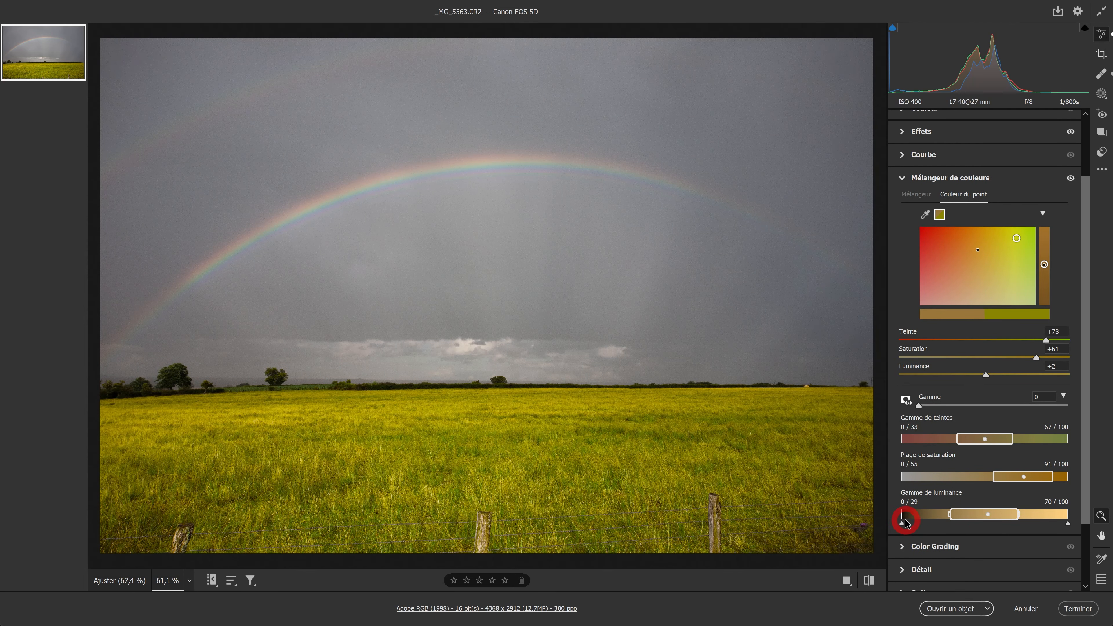
pyautogui.moveTo(904, 522)
pyautogui.mouseDown()
pyautogui.moveTo(857, 517)
pyautogui.moveTo(961, 520)
pyautogui.moveTo(902, 528)
pyautogui.moveTo(956, 514)
pyautogui.moveTo(920, 517)
pyautogui.mouseUp()
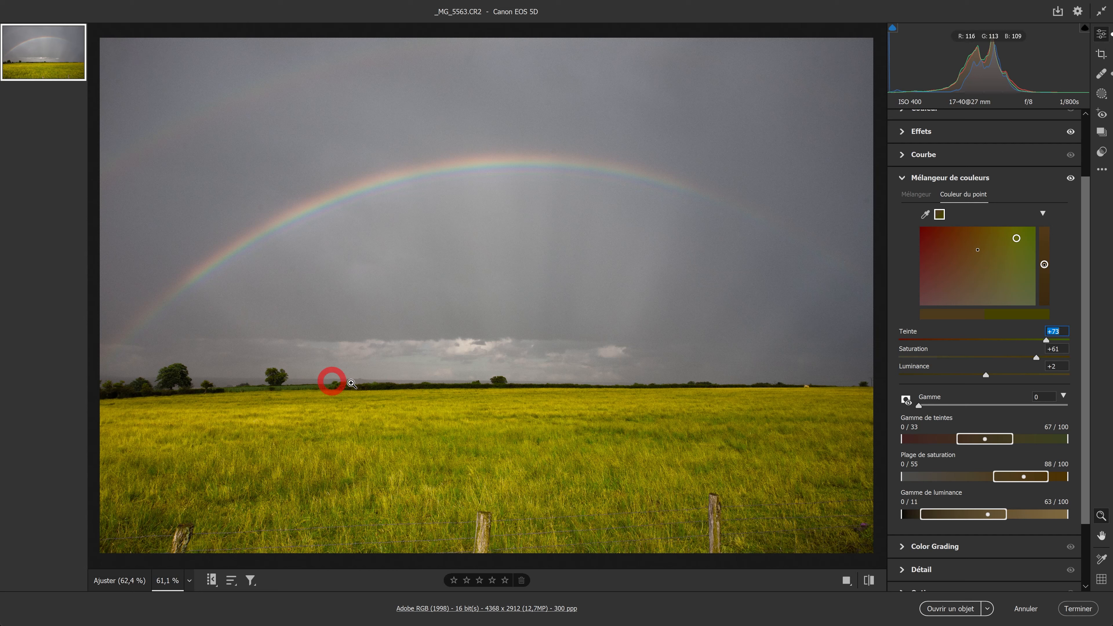
# Step: Sample the dark green of the trees and hedge on the horizon and set its Teinte and Saturation to +100
pyautogui.click(925, 218)
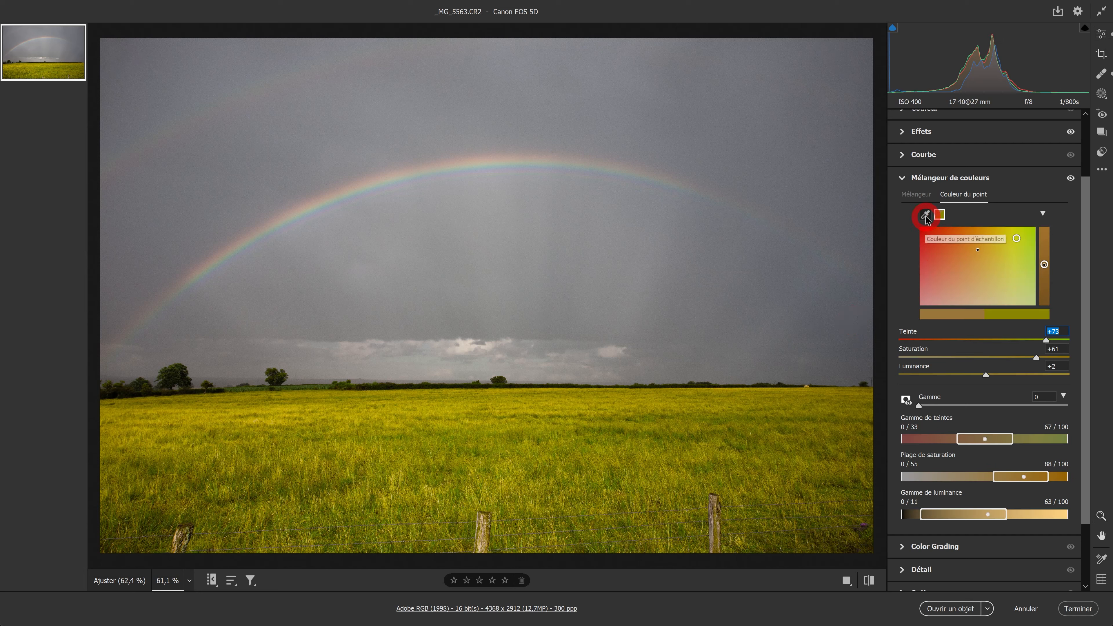
pyautogui.click(310, 385)
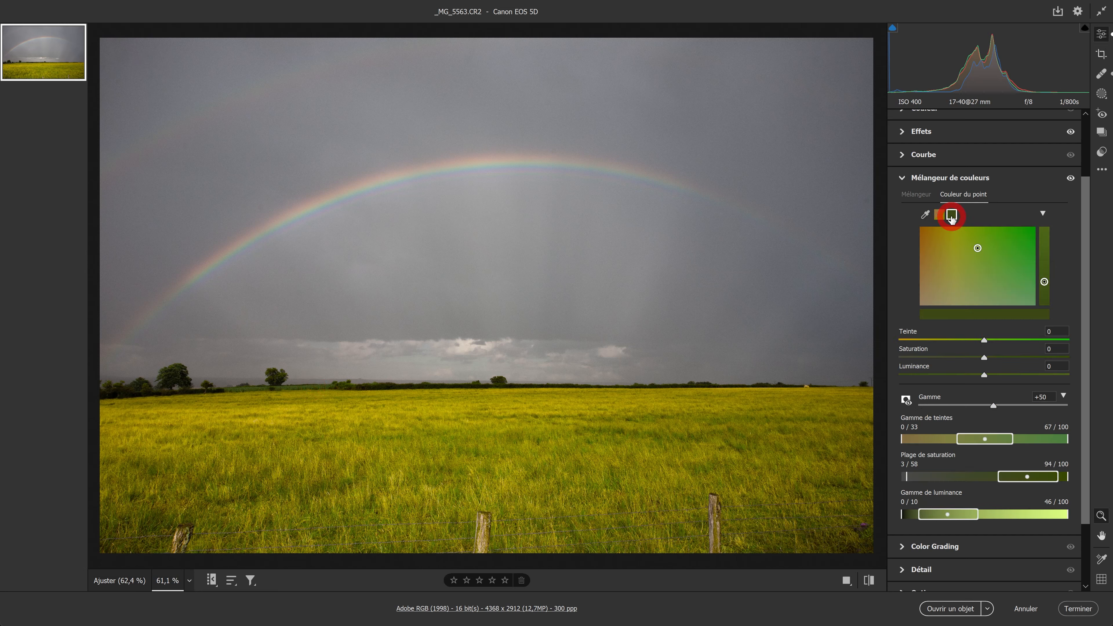
pyautogui.click(980, 252)
pyautogui.moveTo(980, 251); pyautogui.dragTo(1040, 233)
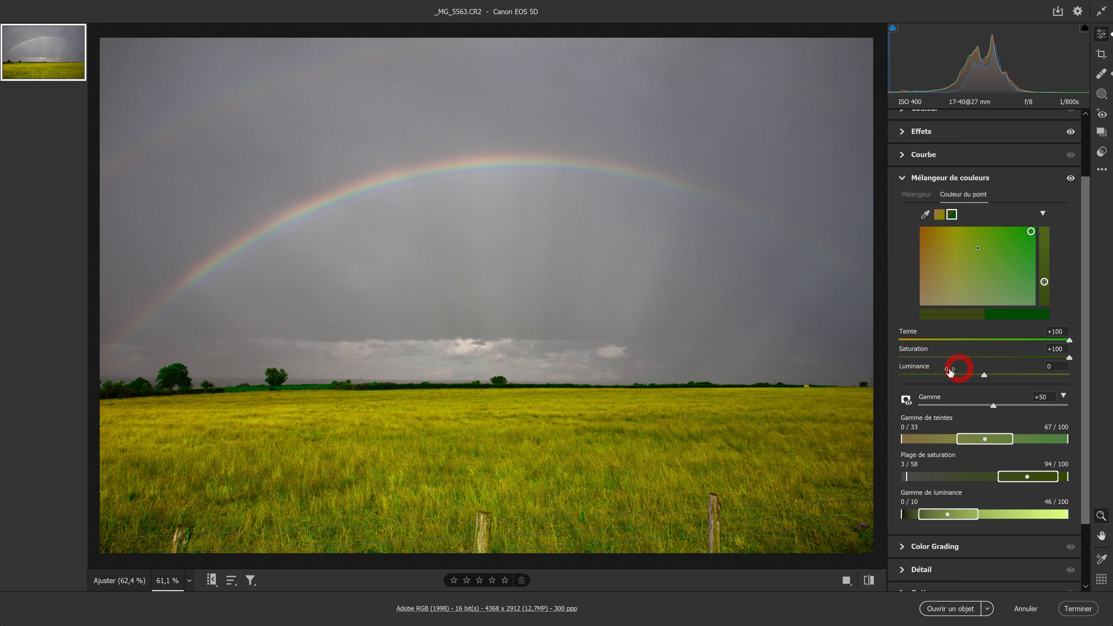
# Step: Visualize the colours affected by the hedge sample, test its Gamme at 0, and set it to +100
pyautogui.click(906, 401)
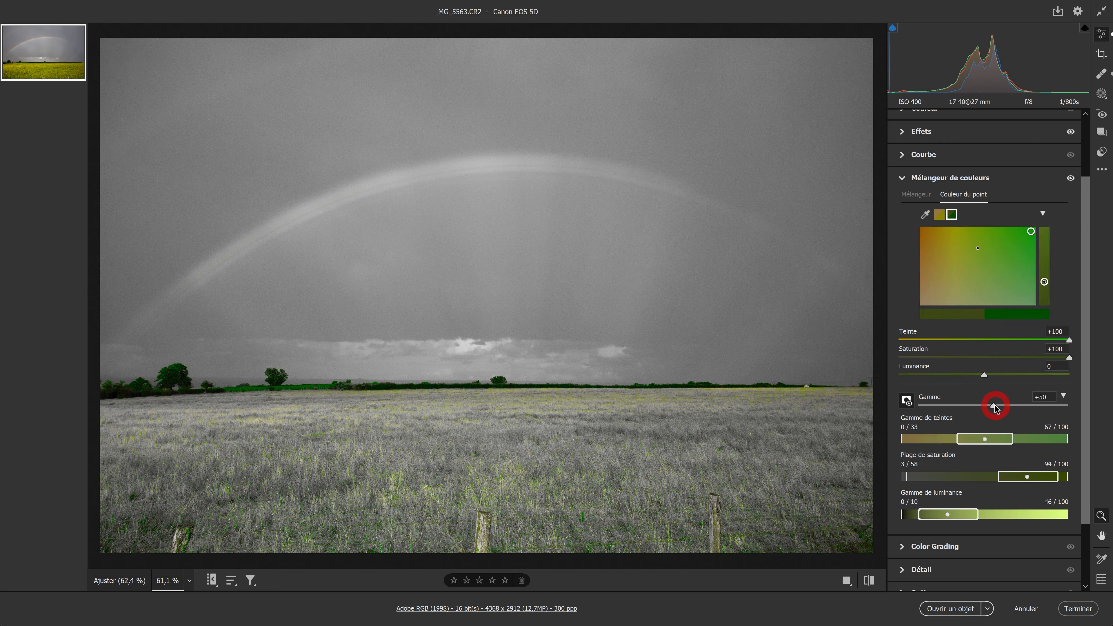
pyautogui.moveTo(994, 407); pyautogui.dragTo(298, 396)
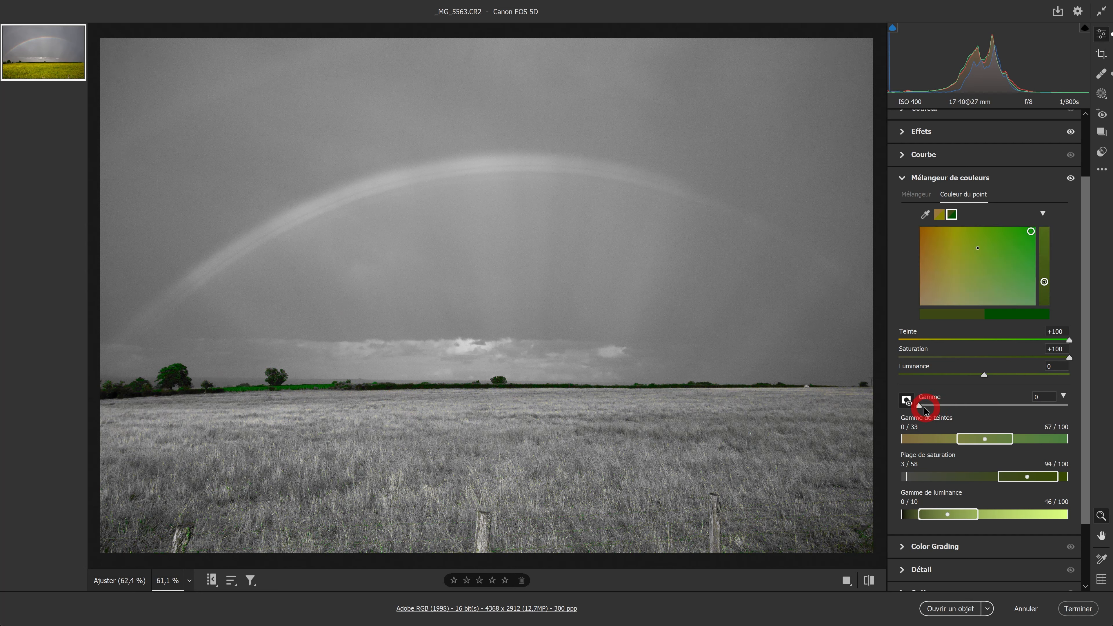
pyautogui.moveTo(921, 406); pyautogui.dragTo(1069, 406)
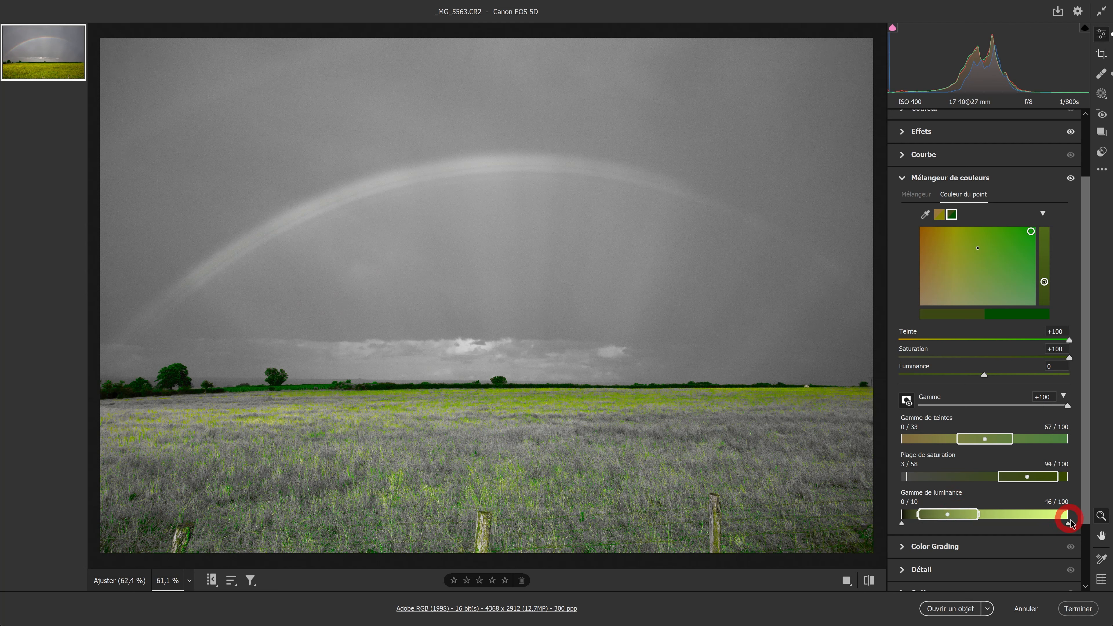
# Step: Limit the upper Gamme de luminance of the hedge sample to 33/48 and turn off the range visualization
pyautogui.moveTo(1067, 525); pyautogui.dragTo(1008, 522)
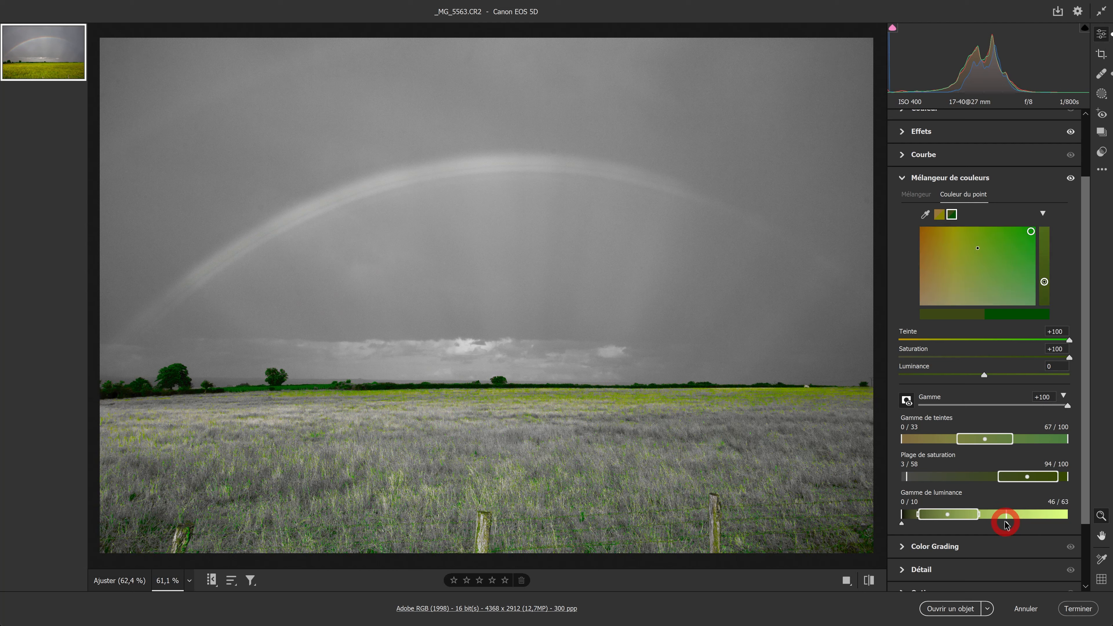
pyautogui.moveTo(978, 515)
pyautogui.mouseDown()
pyautogui.moveTo(957, 518)
pyautogui.moveTo(1004, 522)
pyautogui.moveTo(981, 523)
pyautogui.mouseUp()
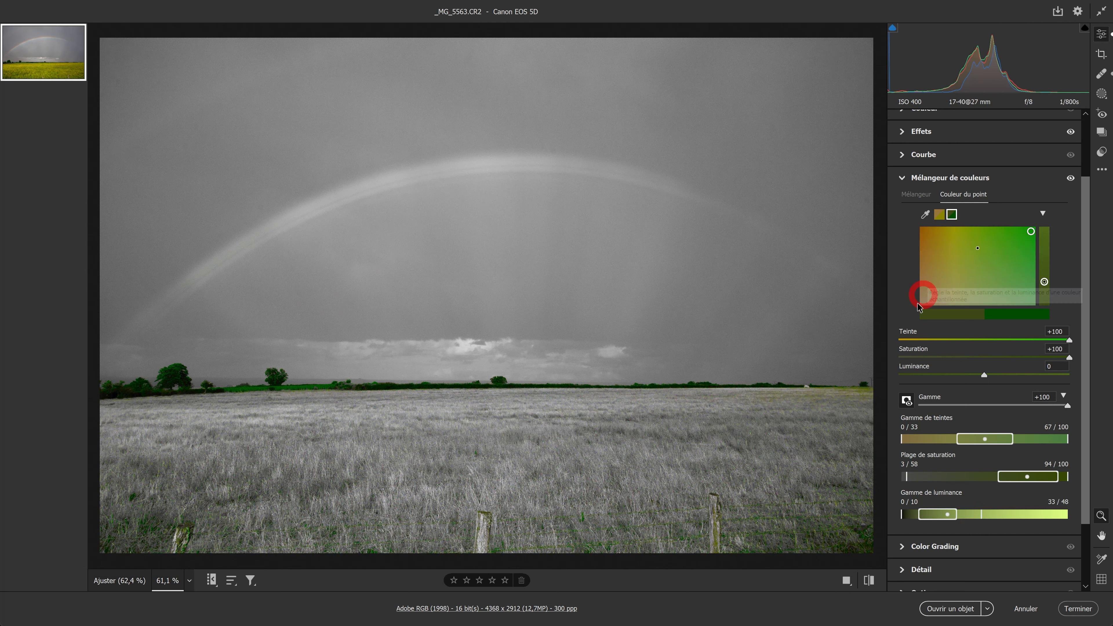
pyautogui.click(906, 400)
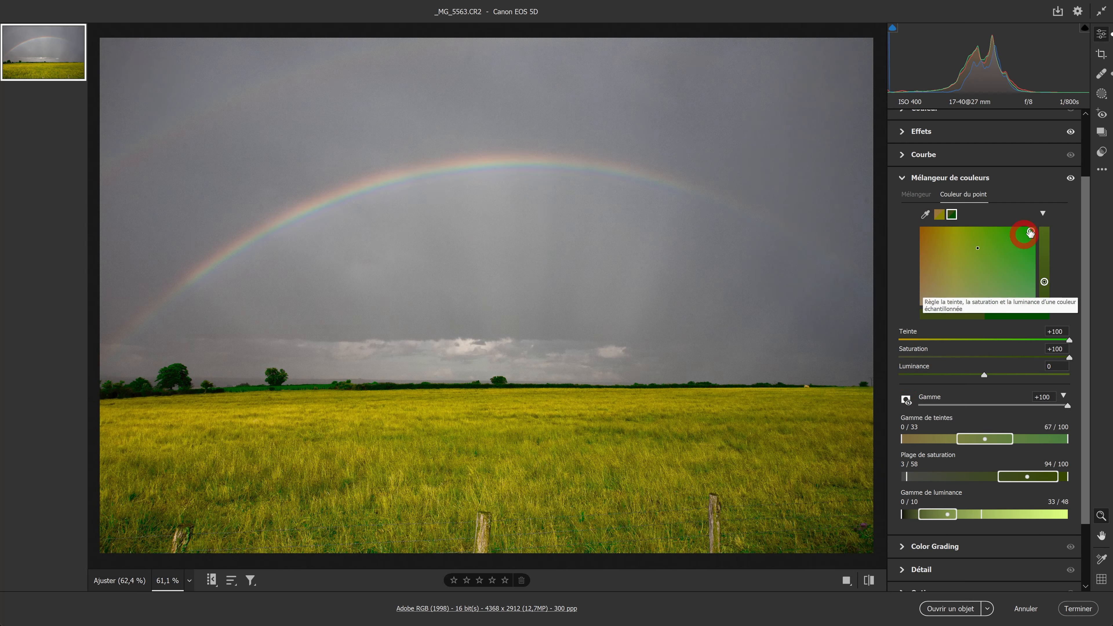
# Step: Compare the photo with the colour mixer off and on, and delete the hedge colour sample
pyautogui.click(1069, 179)
pyautogui.click(1069, 180)
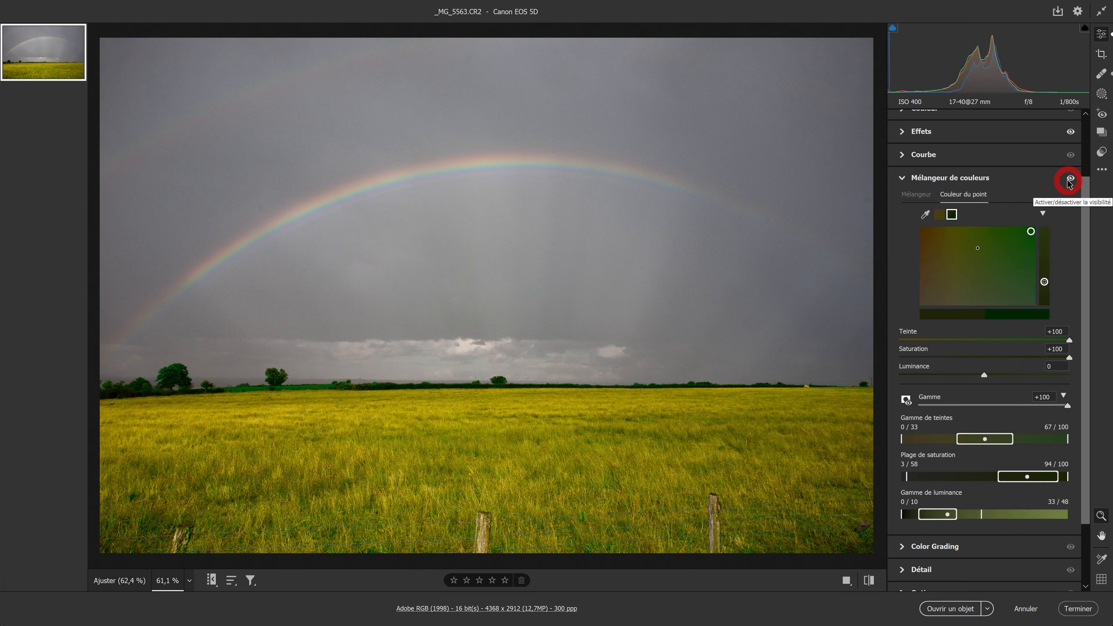
pyautogui.click(1070, 180)
pyautogui.click(1069, 180)
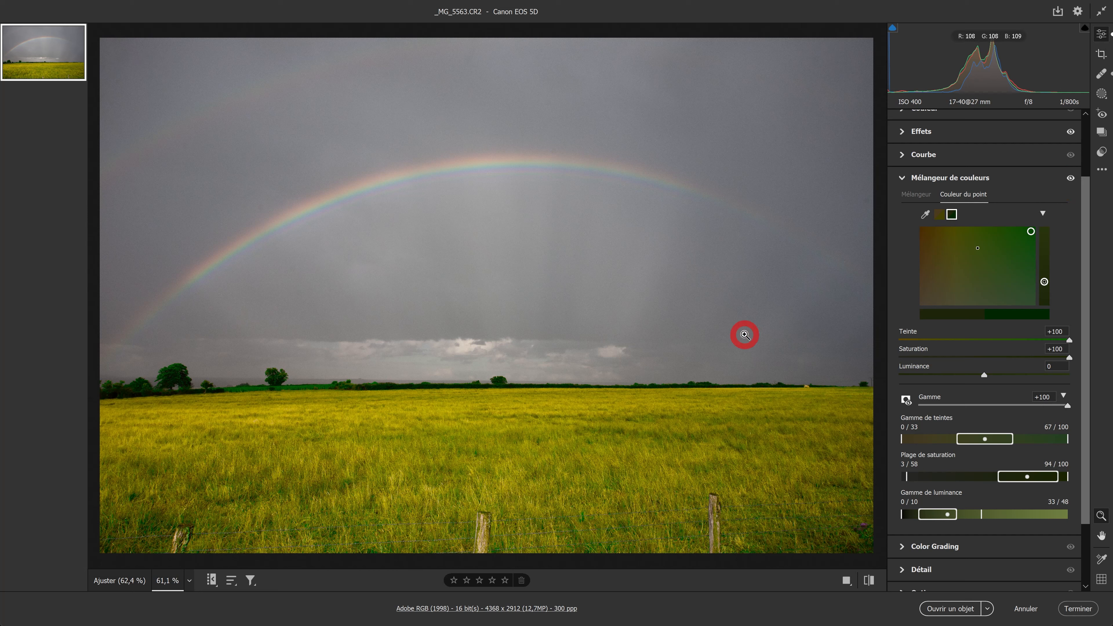
pyautogui.rightClick(953, 215)
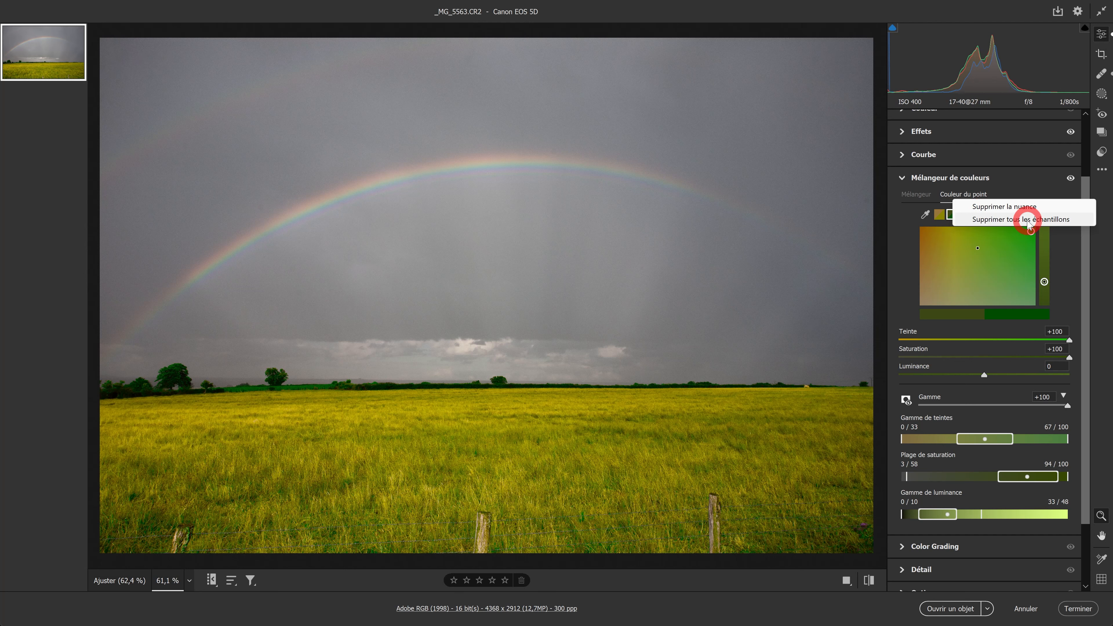
pyautogui.click(995, 209)
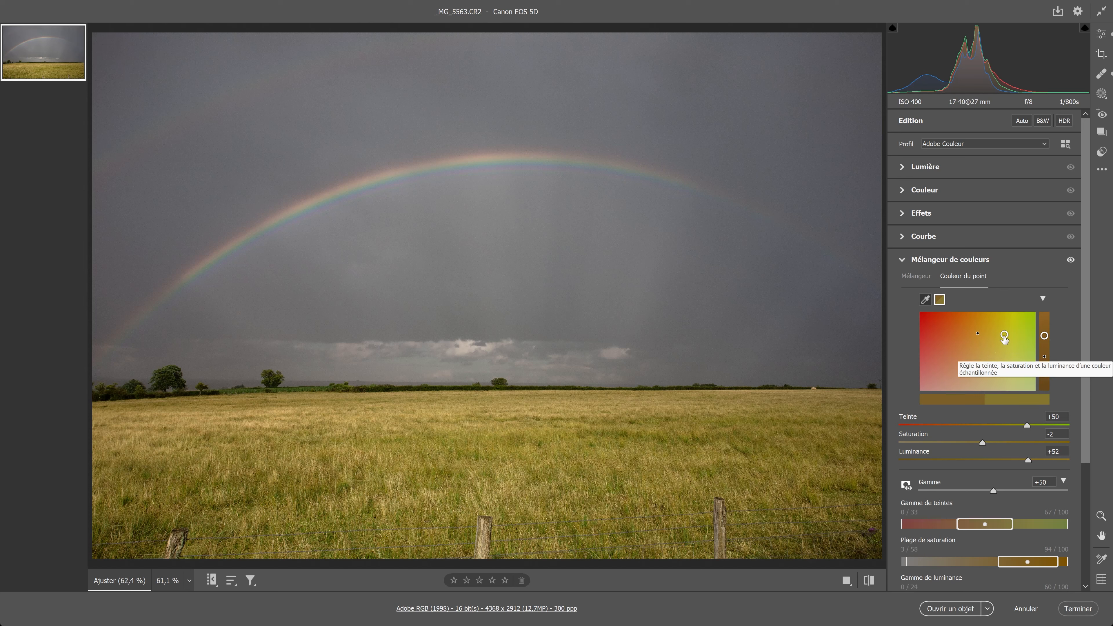
# Step: Set the field sample's Teinte to -100 and Saturation to -87, and add a pink field sample with Teinte -100 and Saturation -30
pyautogui.click(924, 381)
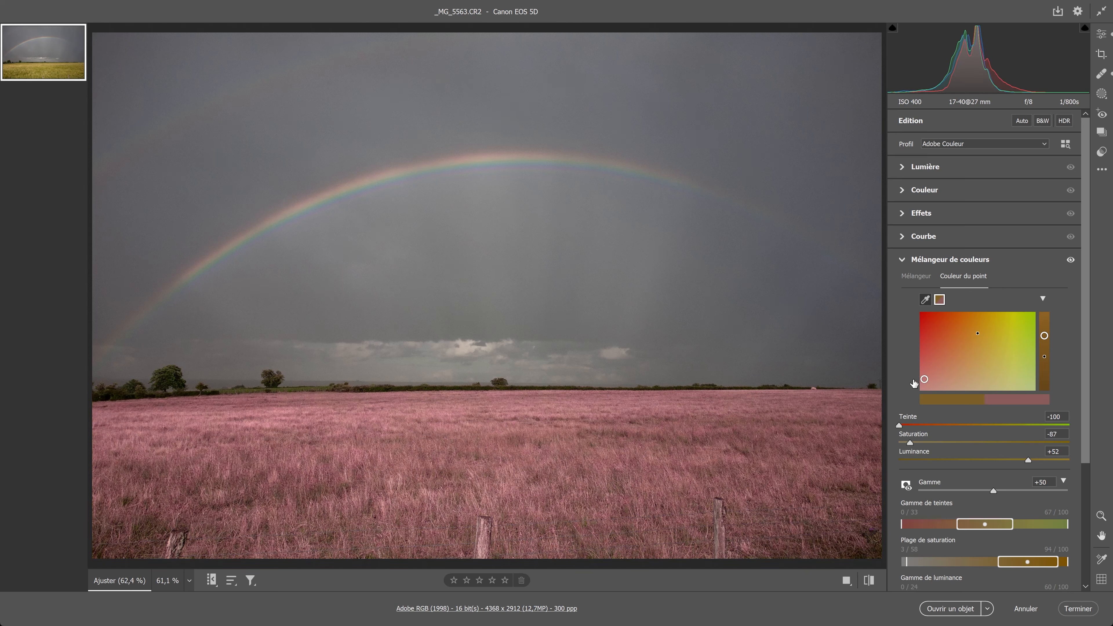
pyautogui.click(925, 300)
pyautogui.click(730, 397)
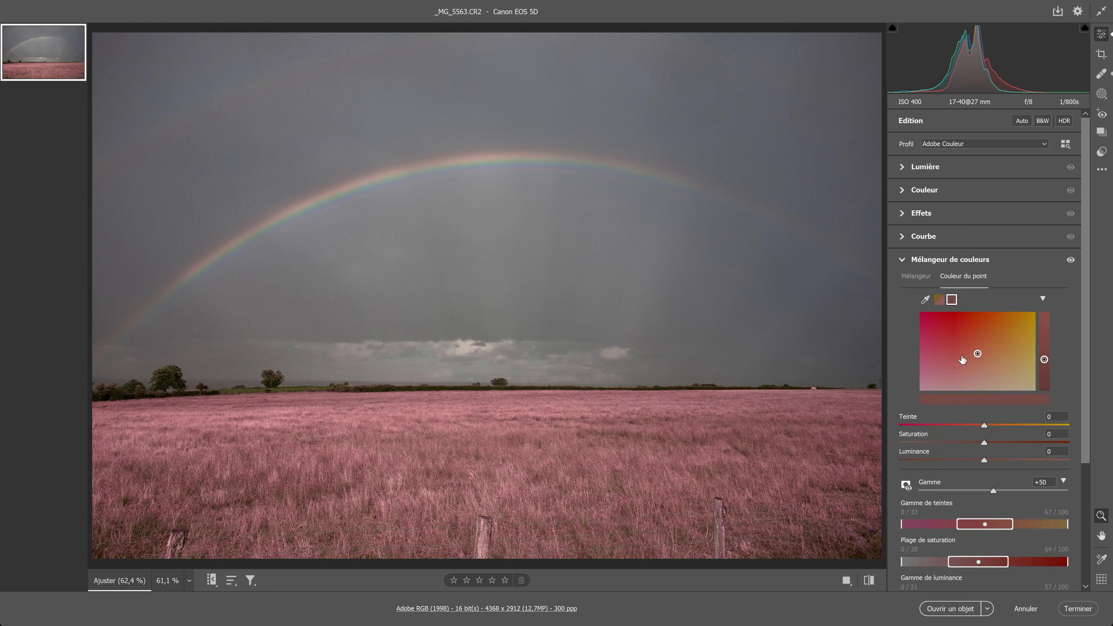
pyautogui.click(924, 363)
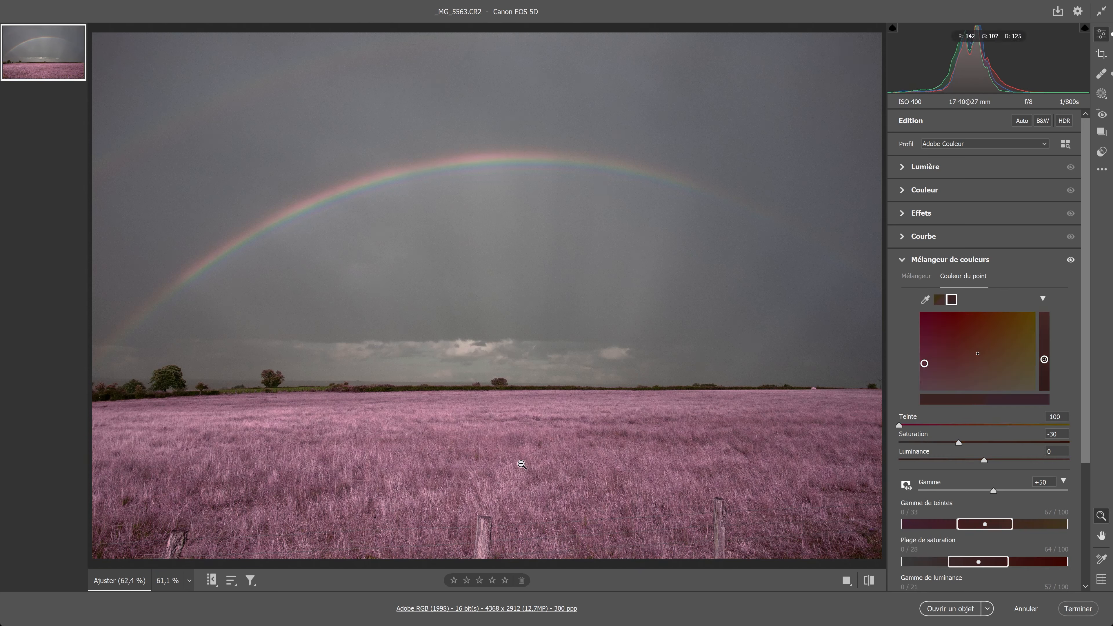
# Step: Sample the recoloured field twice more, shifting each new sample's hue and saturation towards a vivid purple
pyautogui.click(924, 300)
pyautogui.click(474, 460)
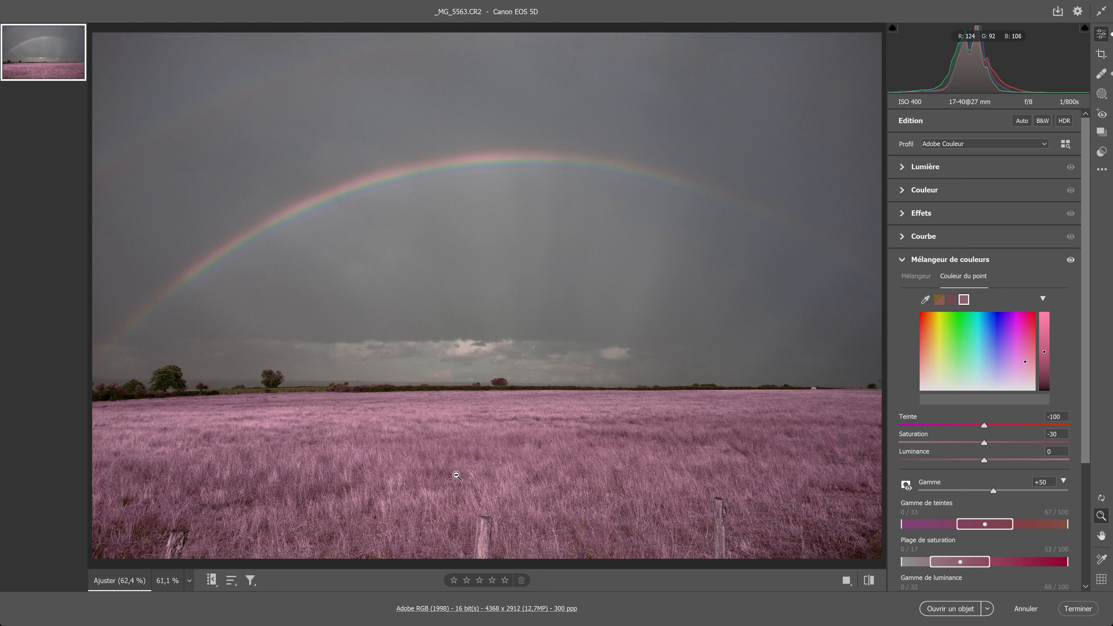
pyautogui.click(924, 324)
pyautogui.click(925, 300)
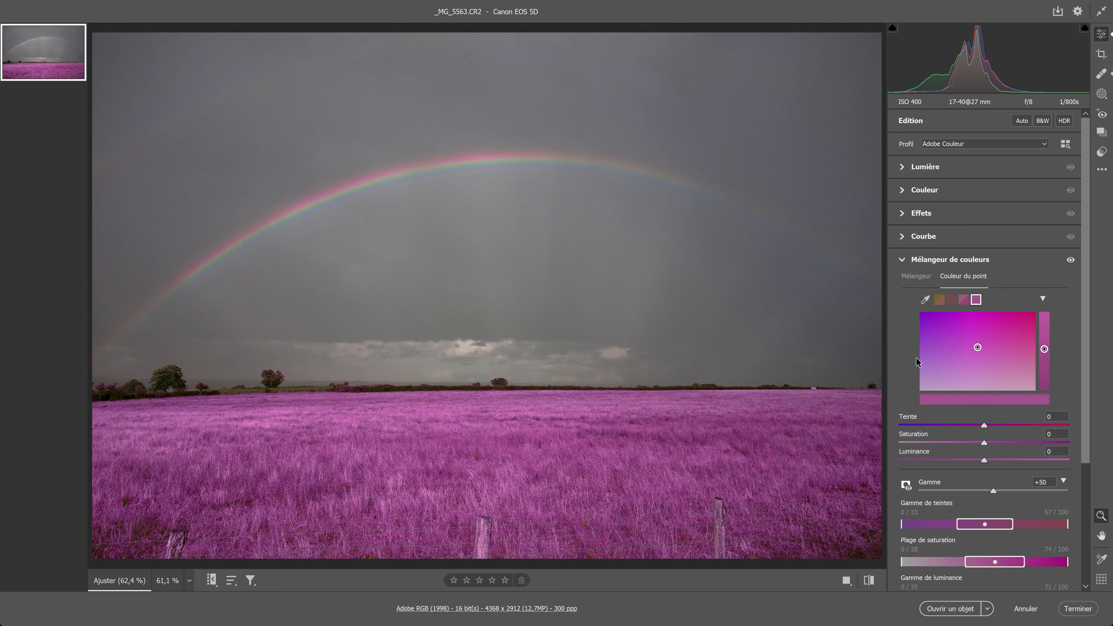
pyautogui.click(924, 324)
pyautogui.moveTo(912, 341); pyautogui.dragTo(938, 338)
pyautogui.click(565, 453)
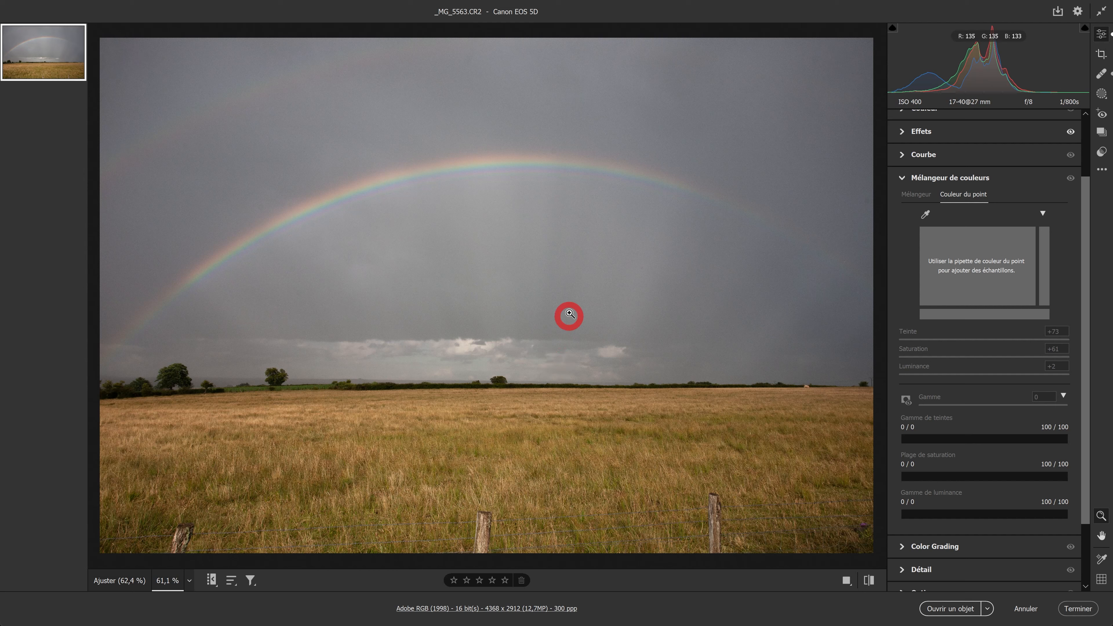
# Step: Create a linear gradient mask that covers the field and fades out in the sky below the rainbow
pyautogui.click(1102, 94)
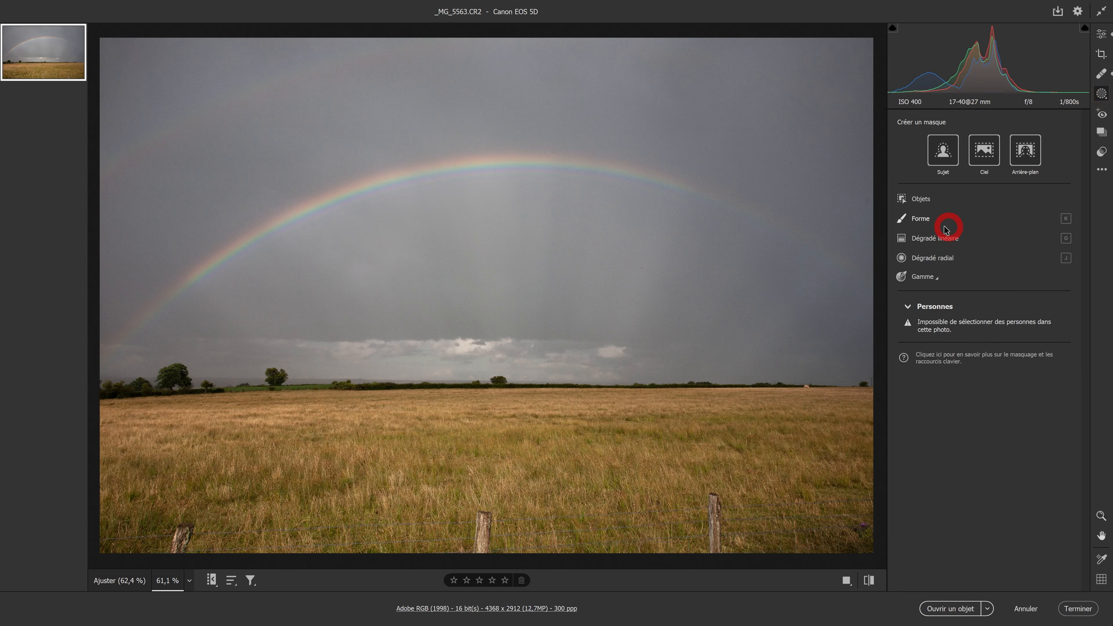
pyautogui.click(926, 241)
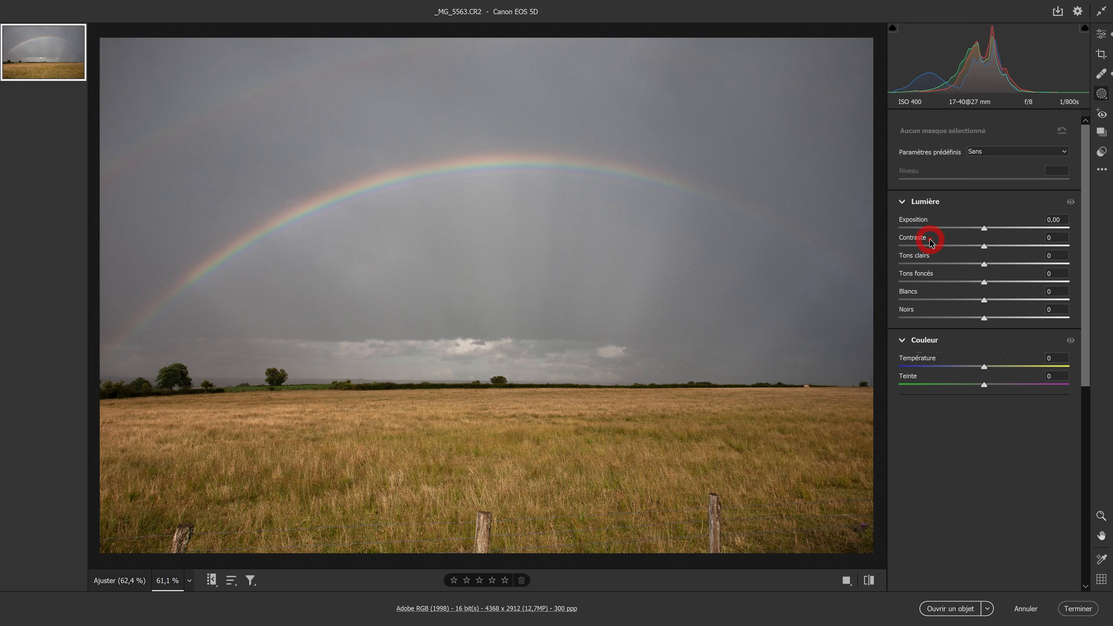
pyautogui.moveTo(504, 461); pyautogui.dragTo(483, 297)
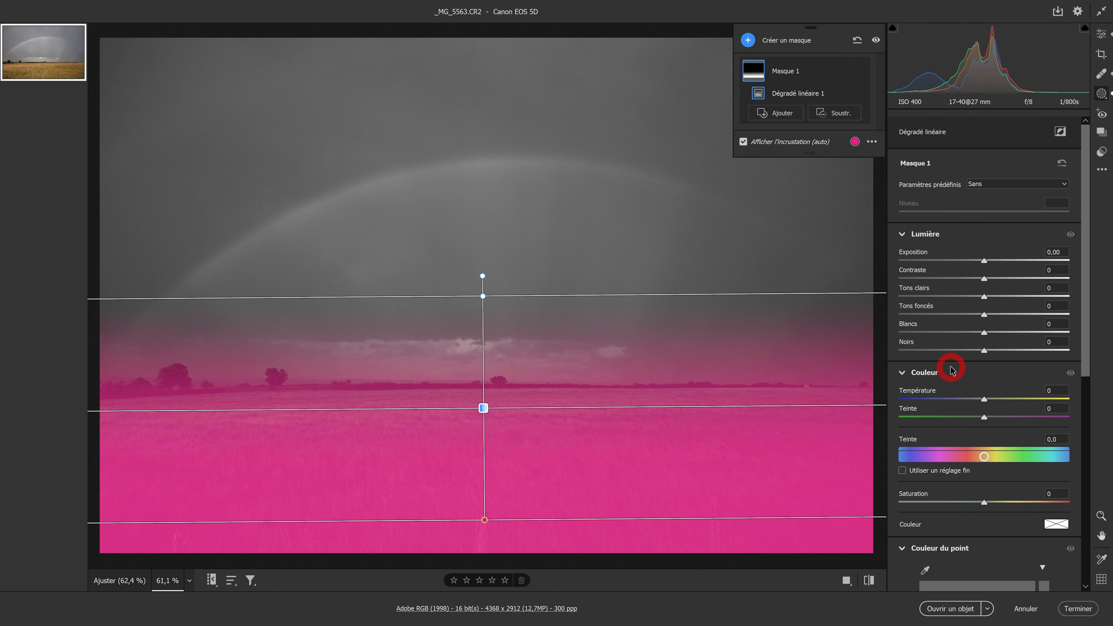
# Step: Add a Couleur du point sample of the golden field within the linear gradient mask
pyautogui.scroll(-3, 990, 338)
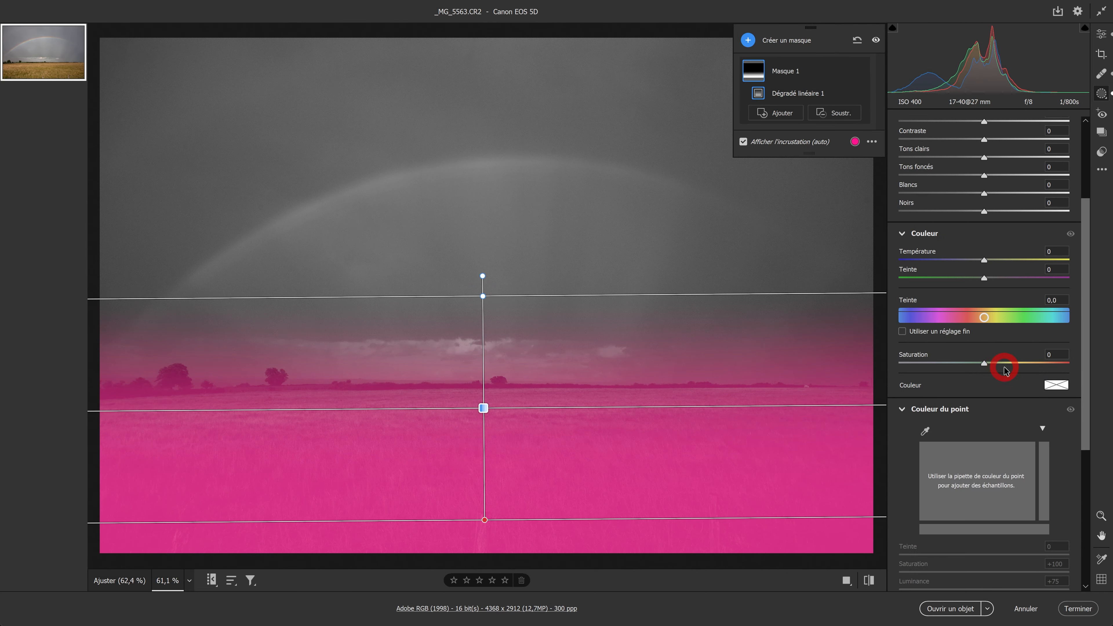
pyautogui.scroll(-2, 1004, 368)
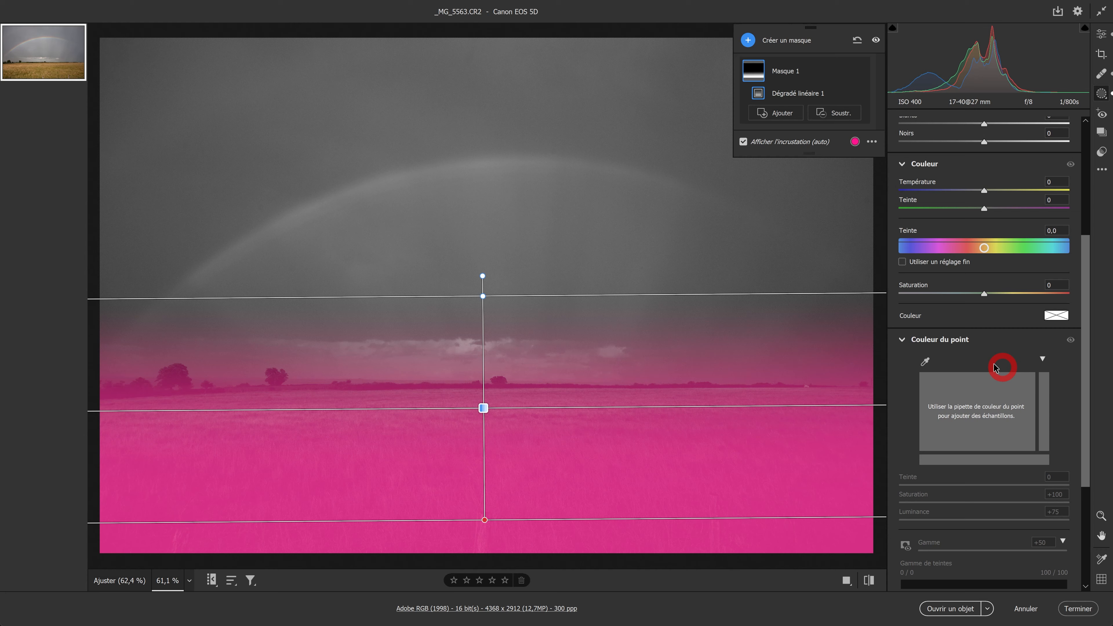
pyautogui.click(926, 363)
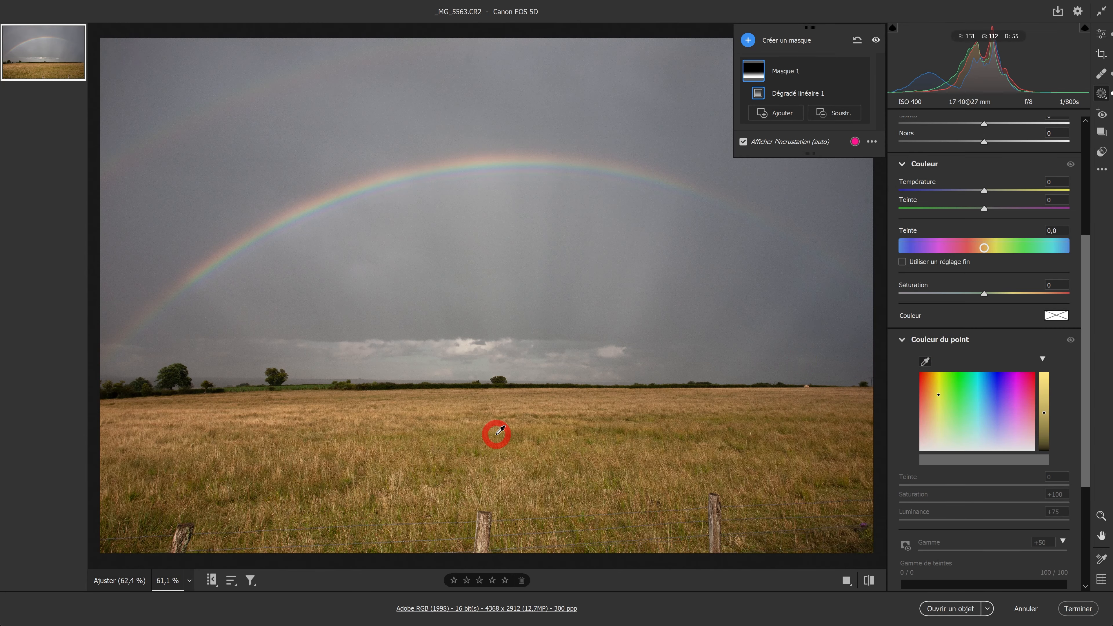
pyautogui.click(499, 434)
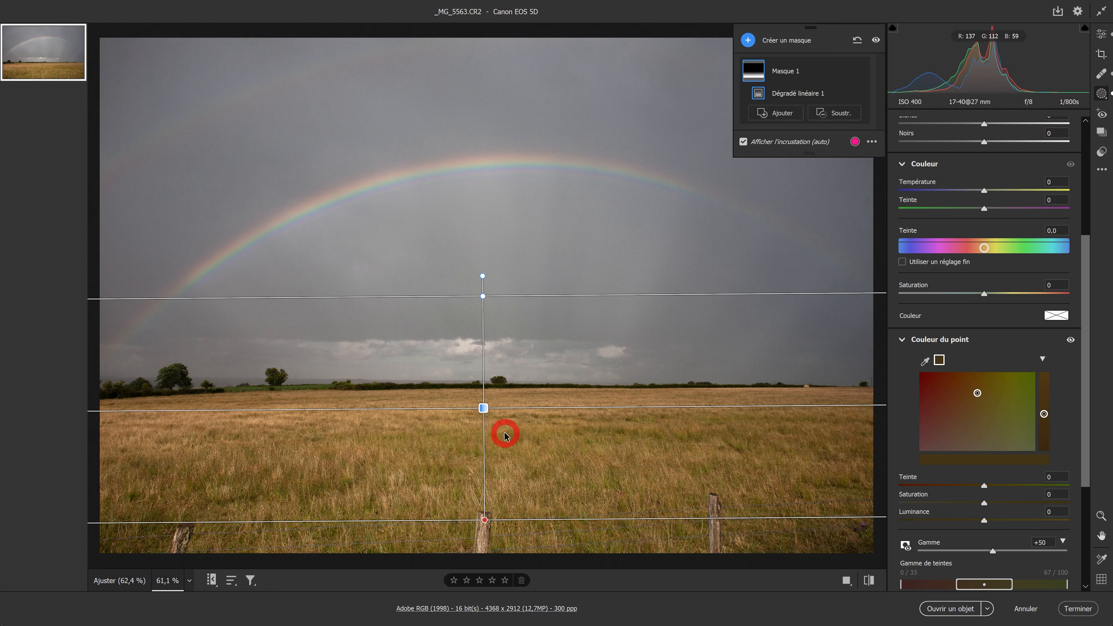
# Step: Set the masked field sample's Teinte and Saturation to +100, and move the linear gradient upward over the sky
pyautogui.moveTo(1086, 403); pyautogui.dragTo(1086, 452)
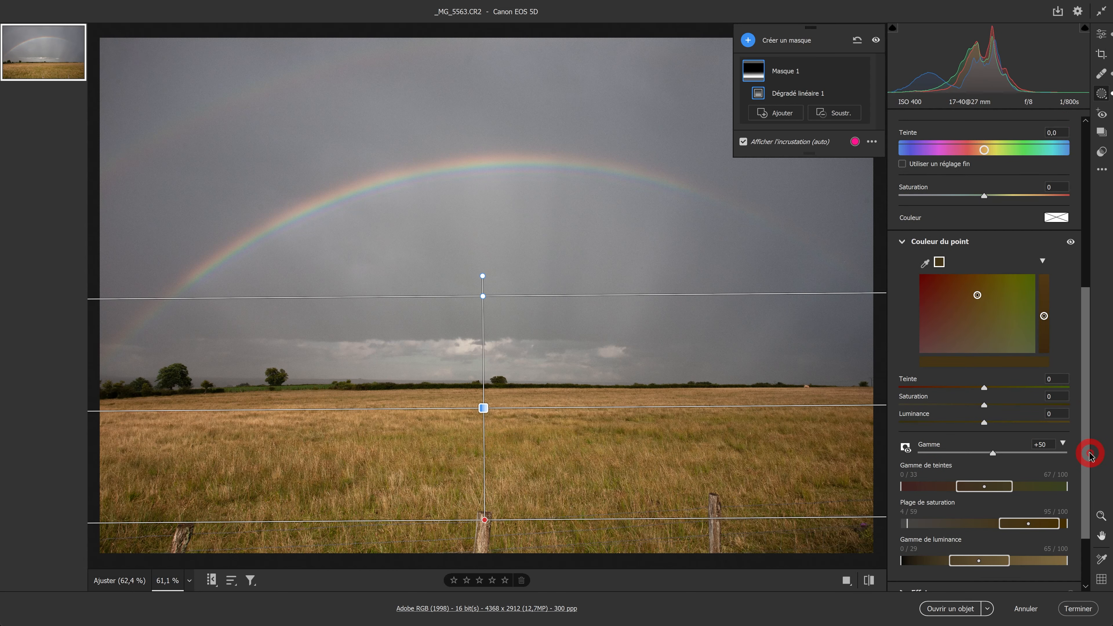
pyautogui.moveTo(992, 391); pyautogui.dragTo(1112, 392)
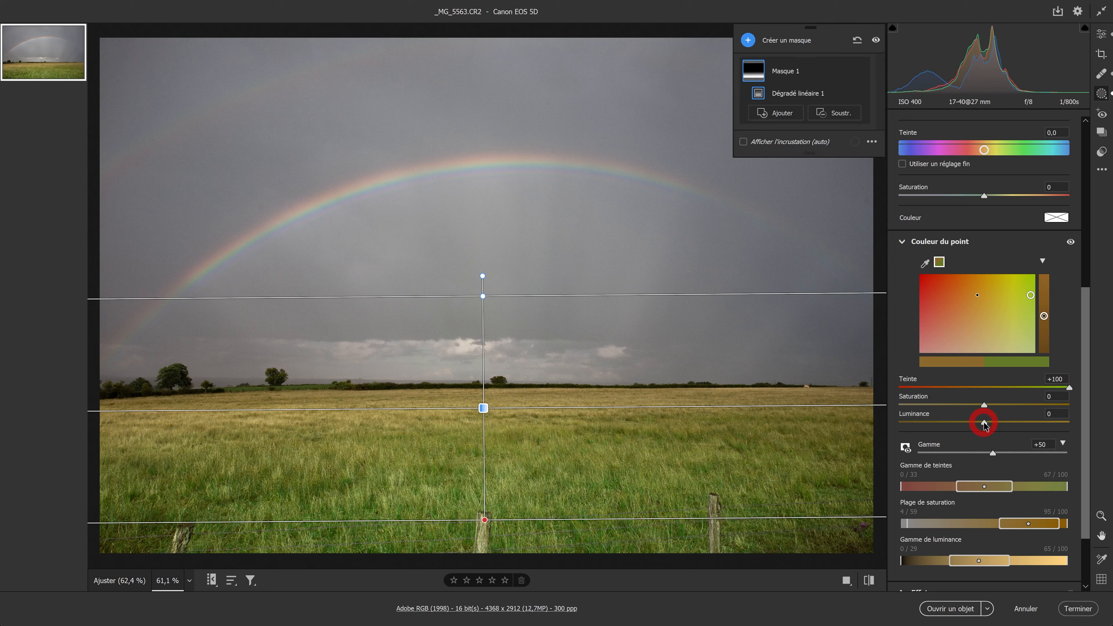
pyautogui.moveTo(990, 407); pyautogui.dragTo(1109, 412)
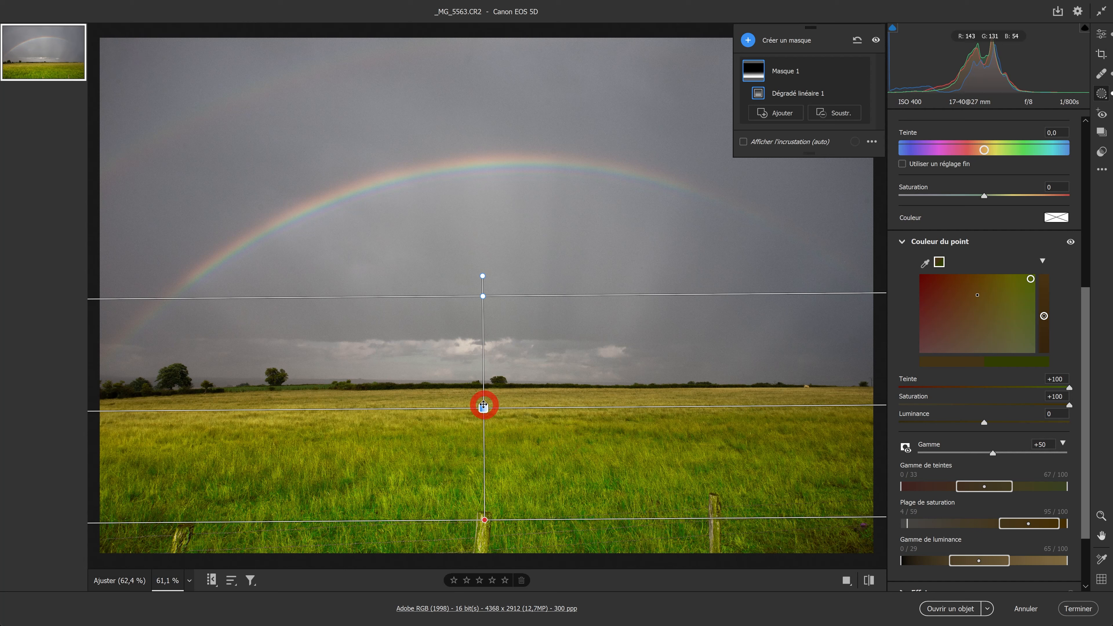
pyautogui.moveTo(483, 409); pyautogui.dragTo(484, 266)
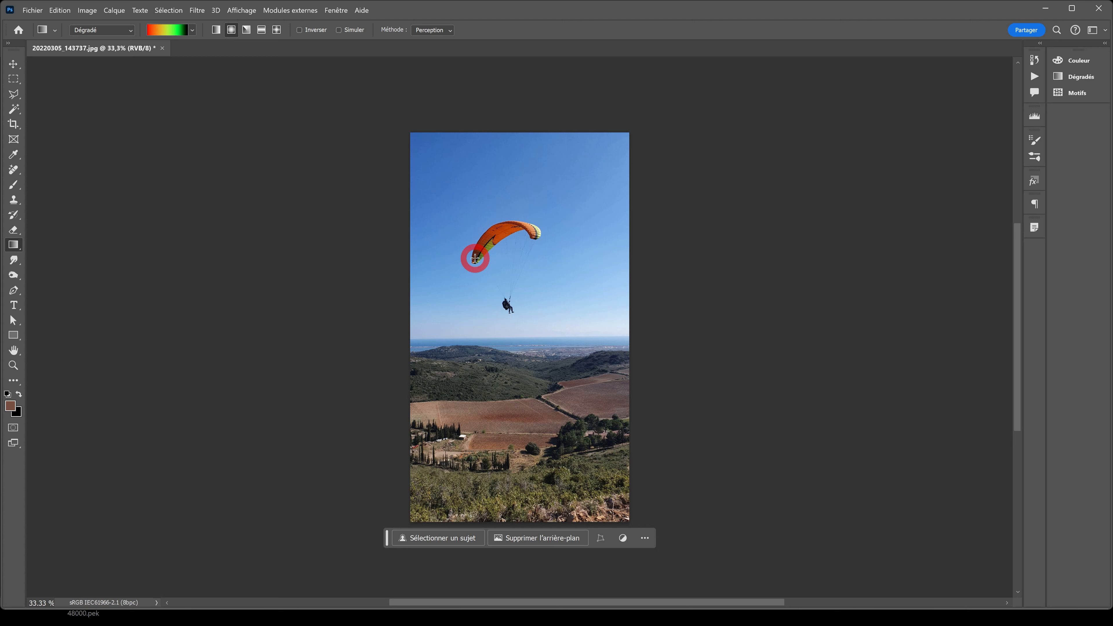
# Step: Apply the Camera Raw filter to the paraglider photo, sample its foreground vegetation with Couleur du point, and increase the sample's Teinte
pyautogui.click(197, 10)
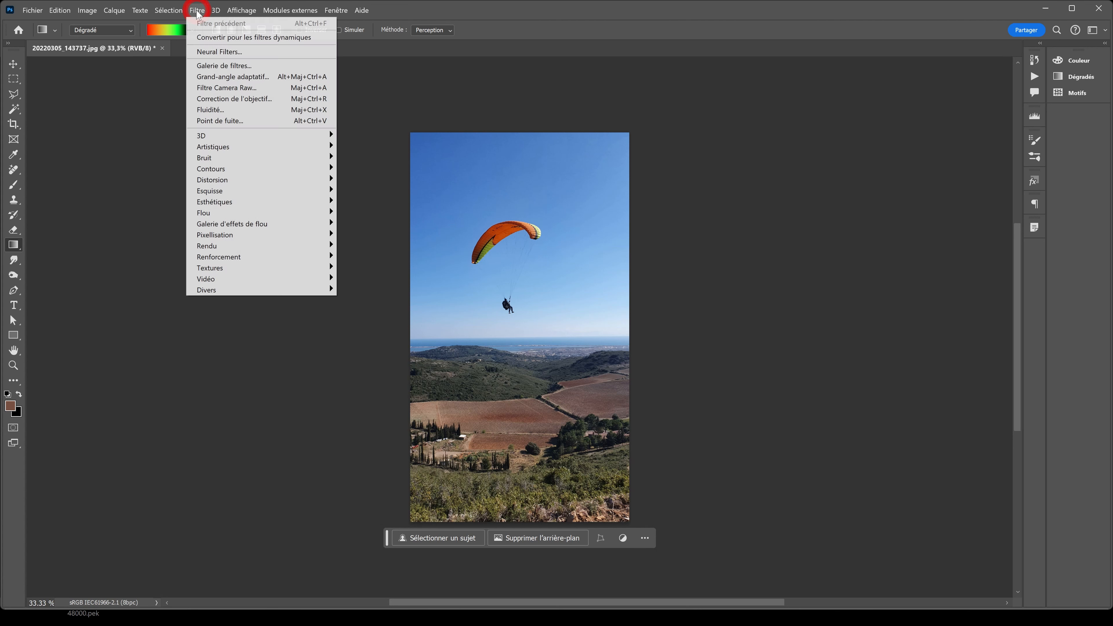
pyautogui.click(212, 87)
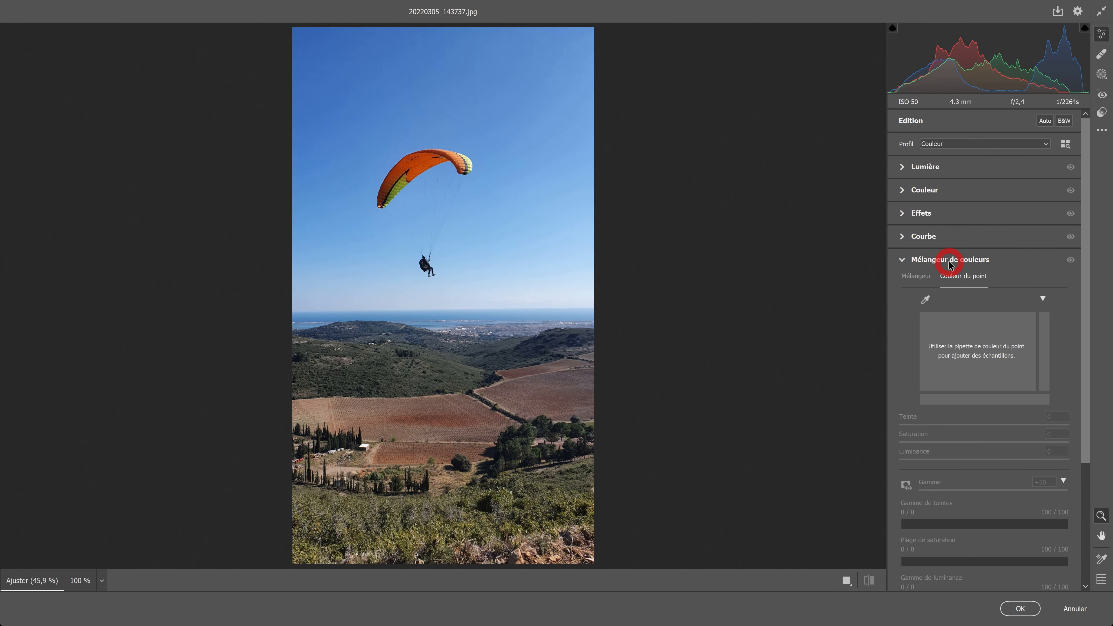
pyautogui.click(925, 300)
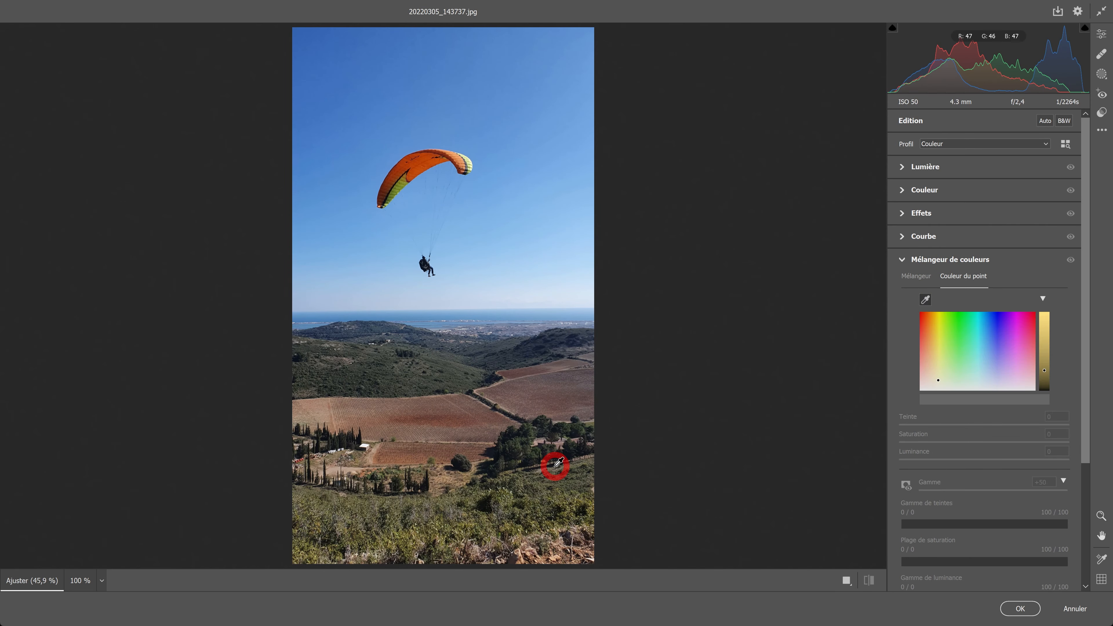
pyautogui.click(552, 492)
pyautogui.moveTo(984, 426); pyautogui.dragTo(1087, 426)
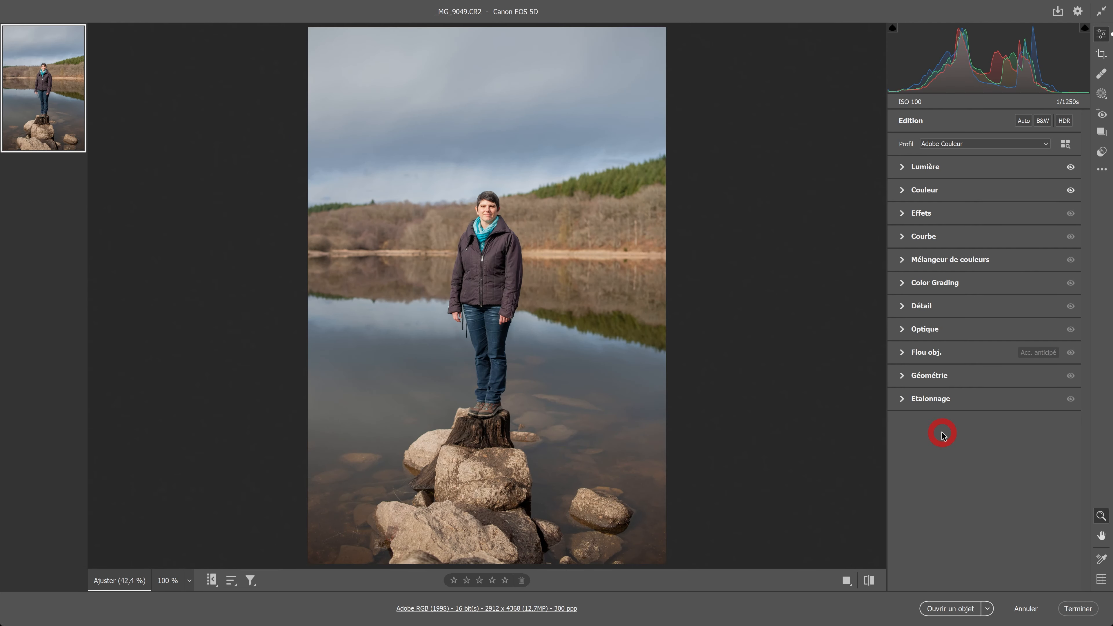
# Step: View and dismiss the early-access introduction of Flou obj., and apply the lens blur to the lakeside portrait
pyautogui.click(975, 353)
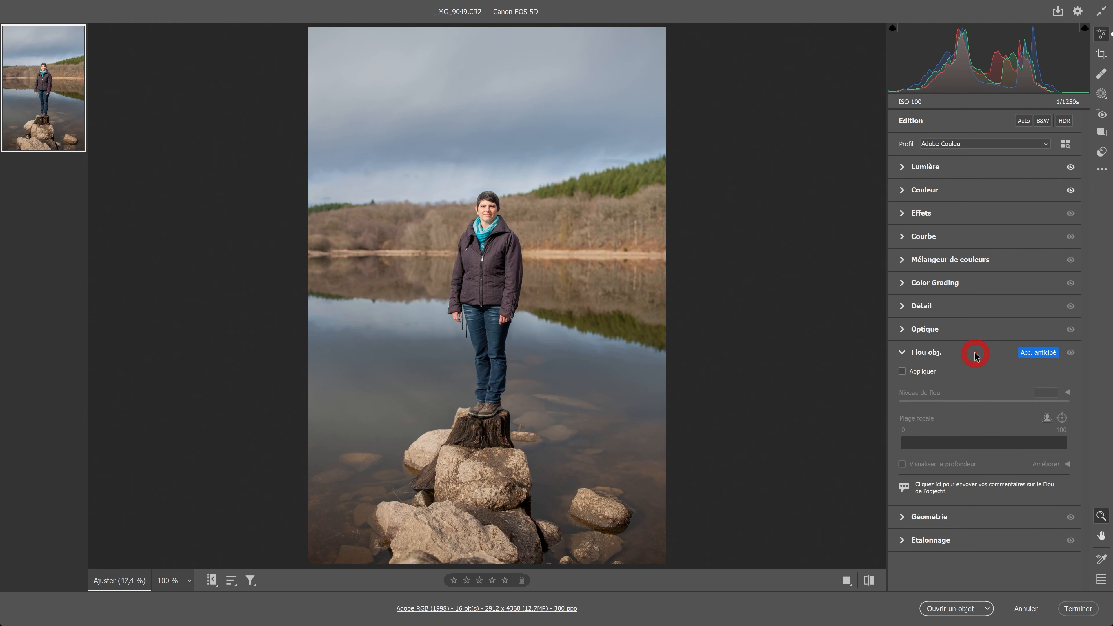
pyautogui.click(1040, 354)
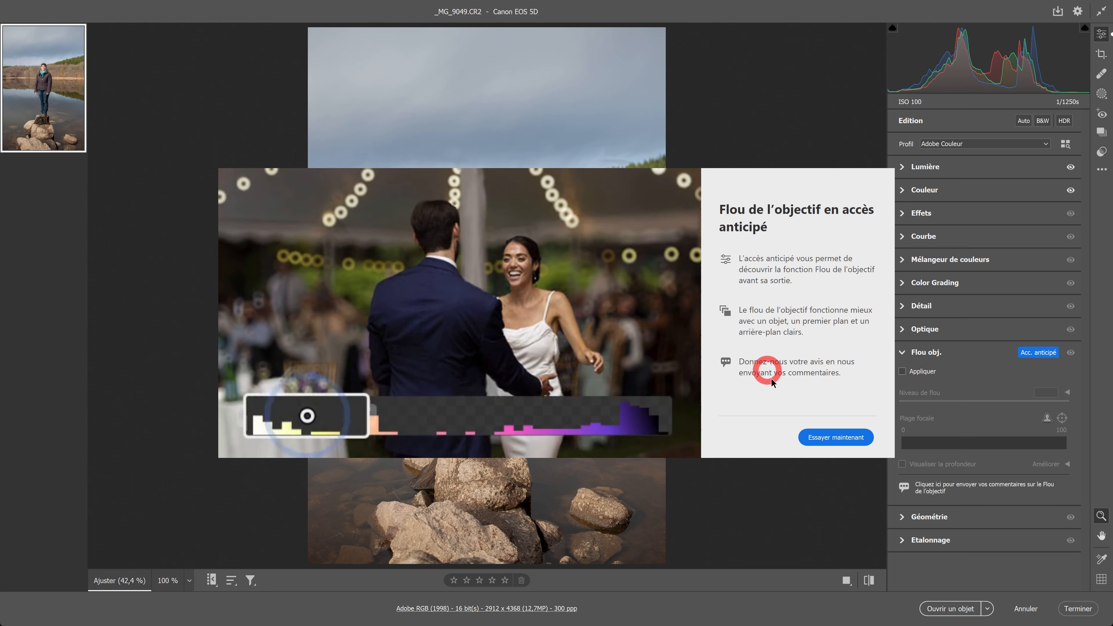
pyautogui.click(833, 438)
pyautogui.click(969, 398)
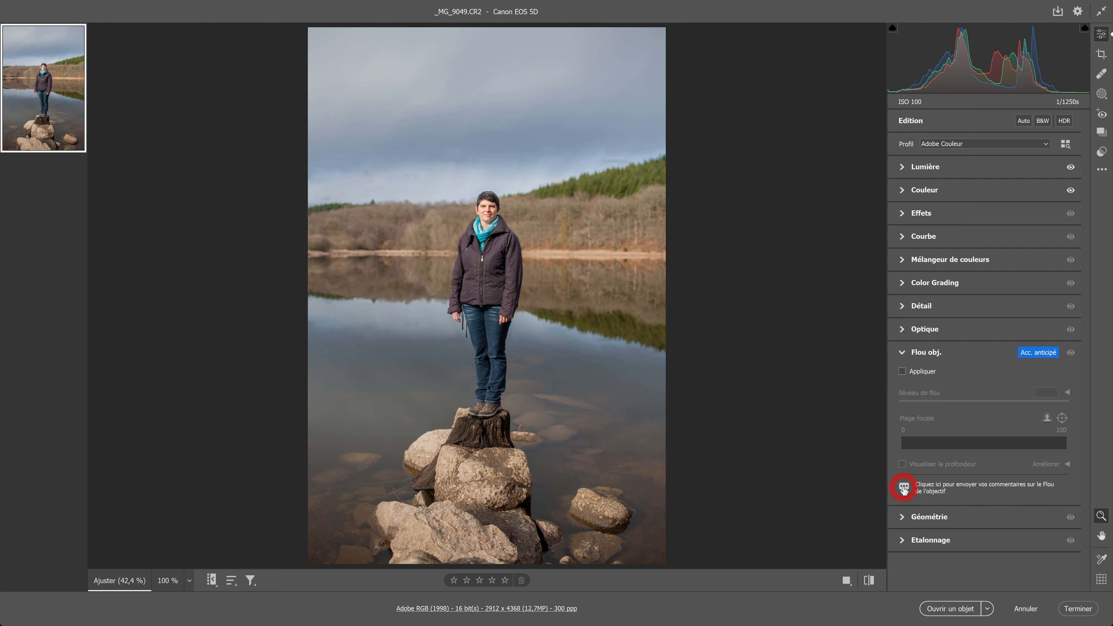
pyautogui.click(903, 372)
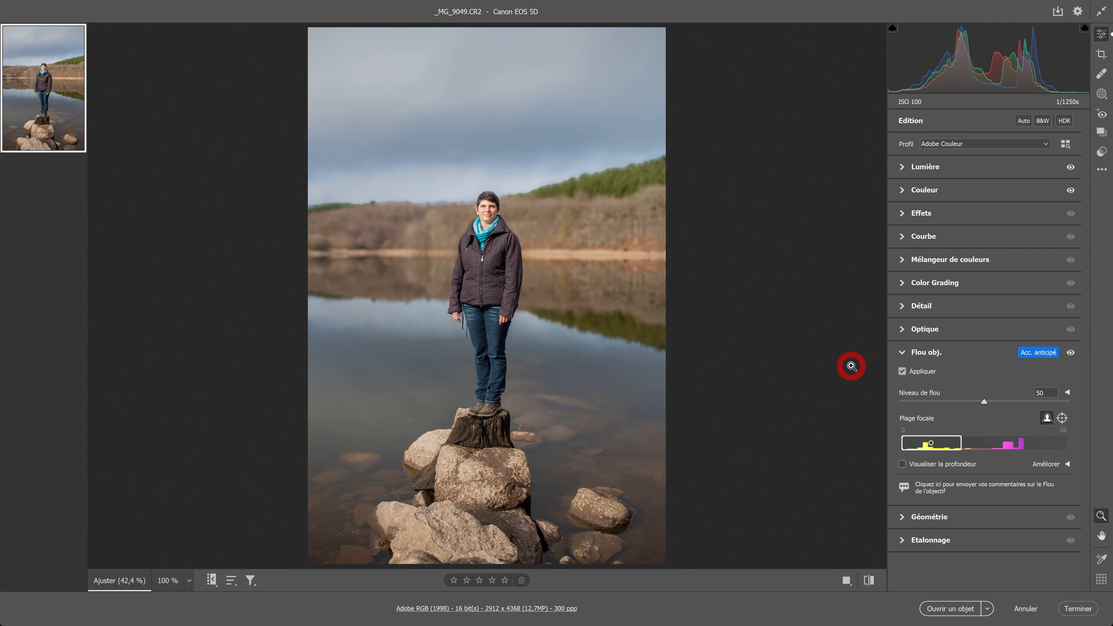
# Step: Compare the woman and her background with the Flou obj. effect switched off and on
pyautogui.click(852, 367)
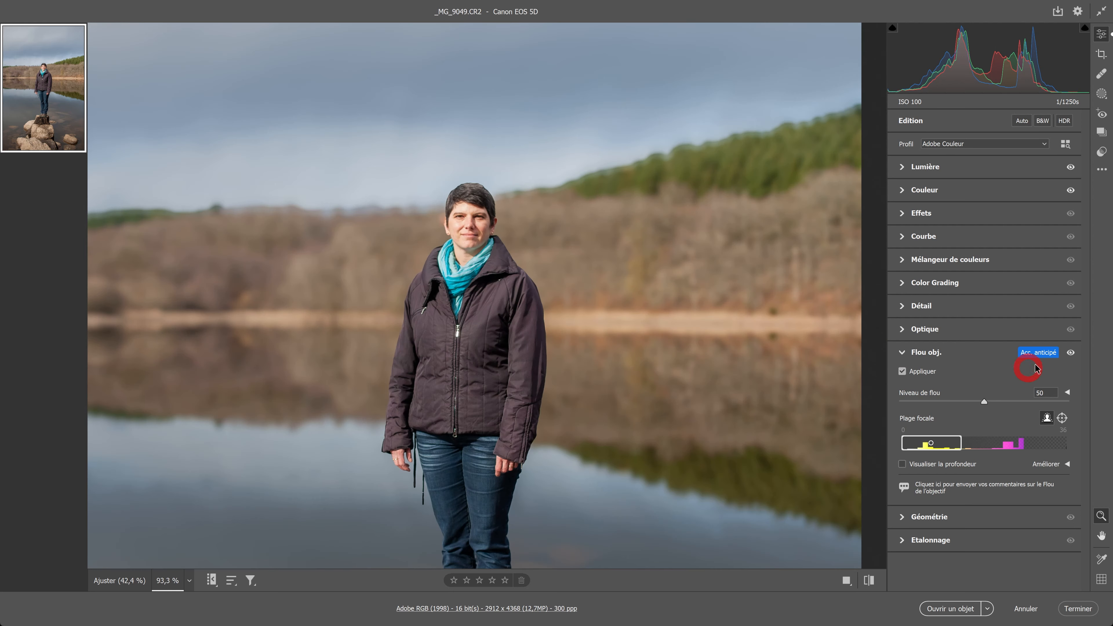
pyautogui.click(1069, 355)
pyautogui.click(1069, 354)
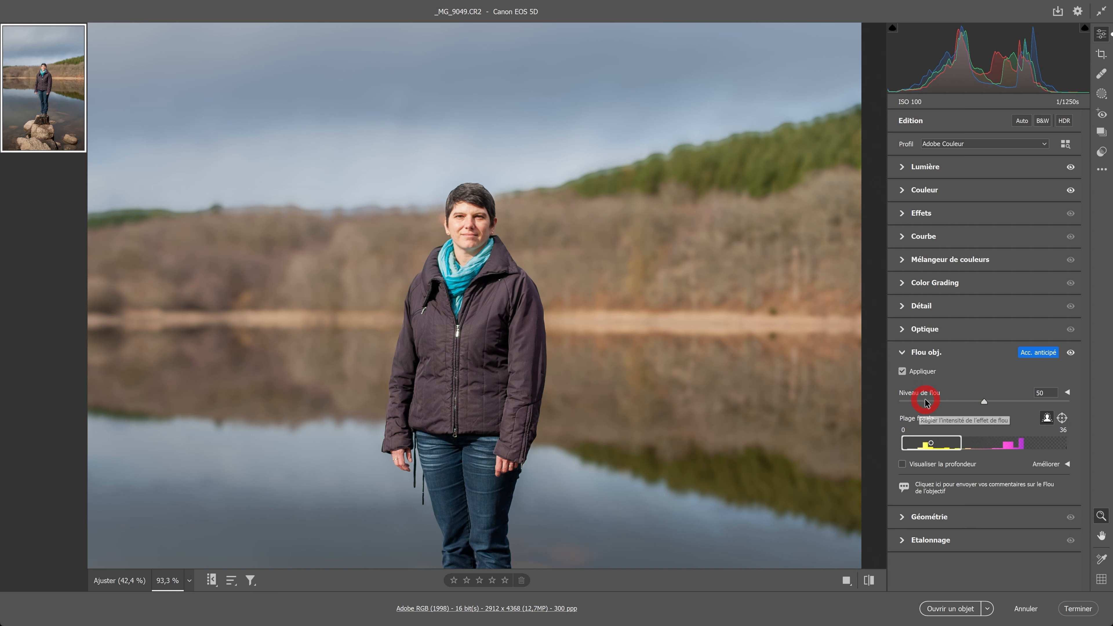
# Step: Set the Niveau de flou to 62 and reveal its Bokeh and Amplifier options
pyautogui.moveTo(984, 403); pyautogui.dragTo(1096, 412)
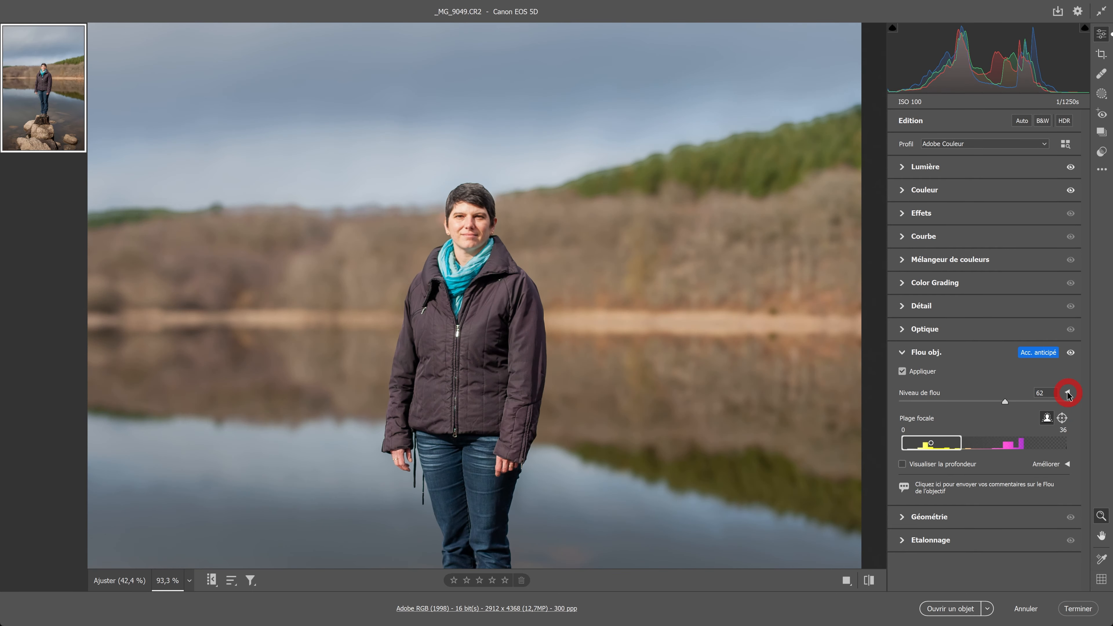
pyautogui.click(1068, 392)
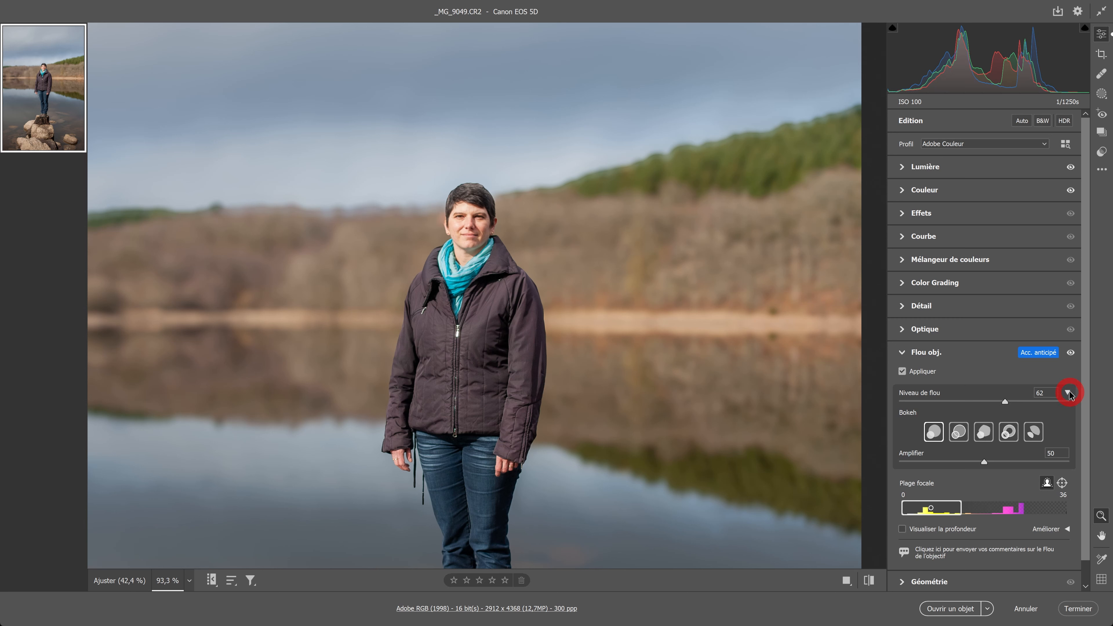